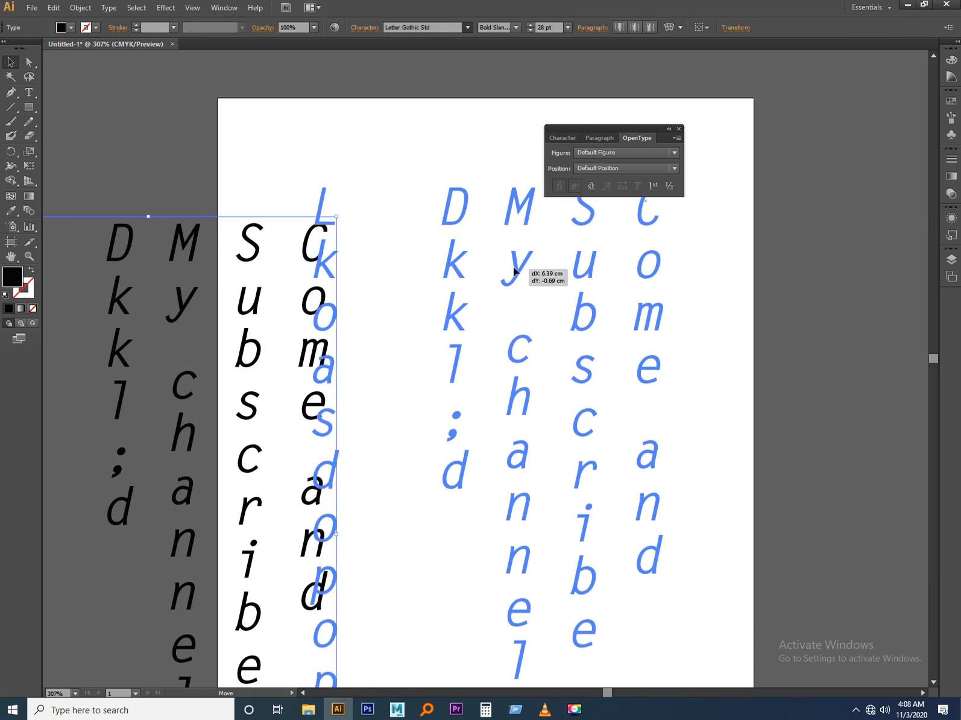
Undo the last move and the vertical orientation of the multi-line text block.
scroll(312, 257, down, 1)
scroll(312, 256, down, 3)
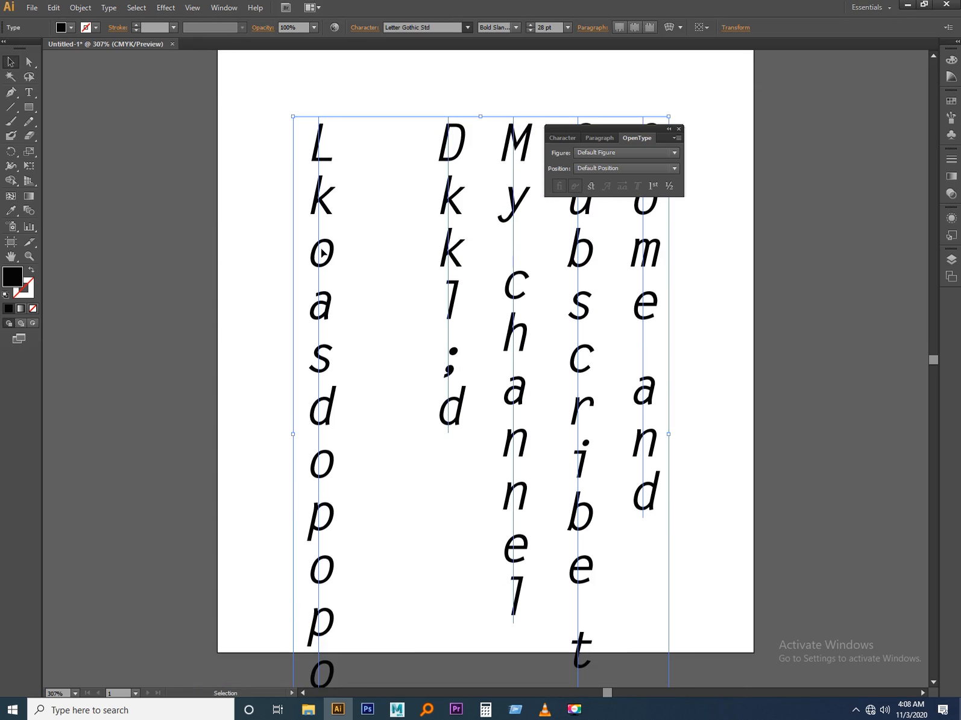
double_click(321, 250)
double_click(322, 250)
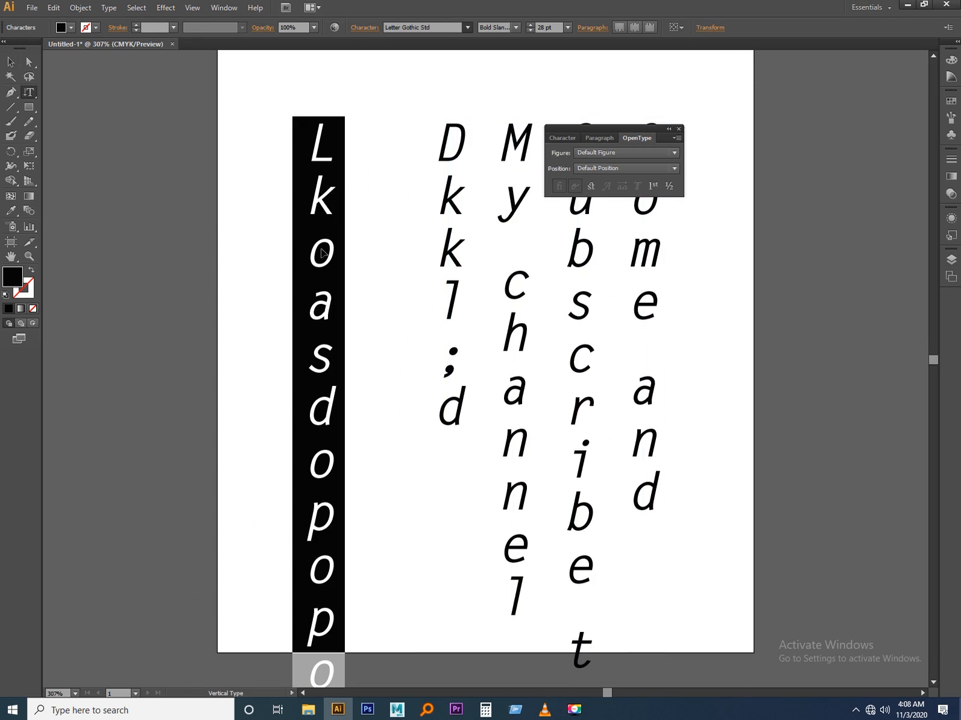
key(ctrl+a)
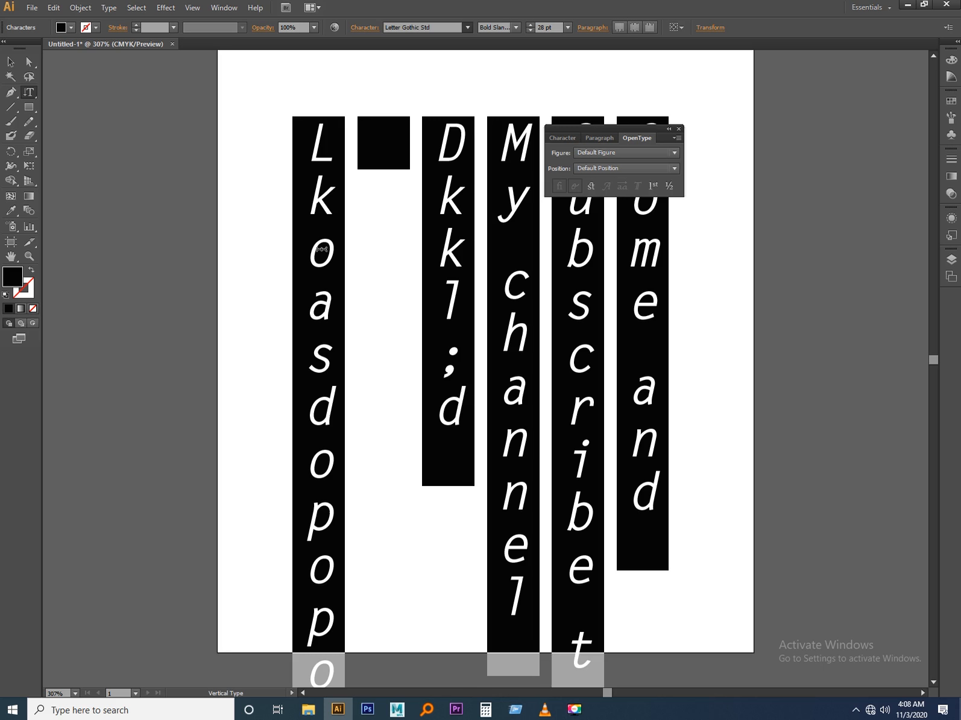
key(ctrl+z)
key(ctrl+z)
key(ctrl+z)
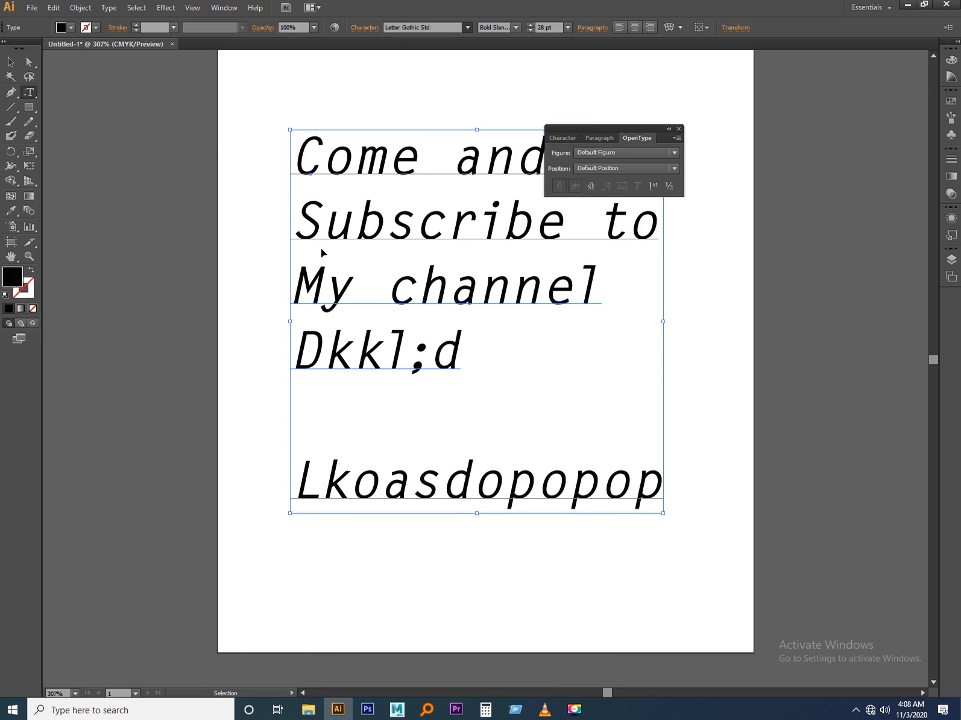
Replace the entire content of the multi-line text block with the single word "Vote".
double_click(339, 238)
key(ctrl+a)
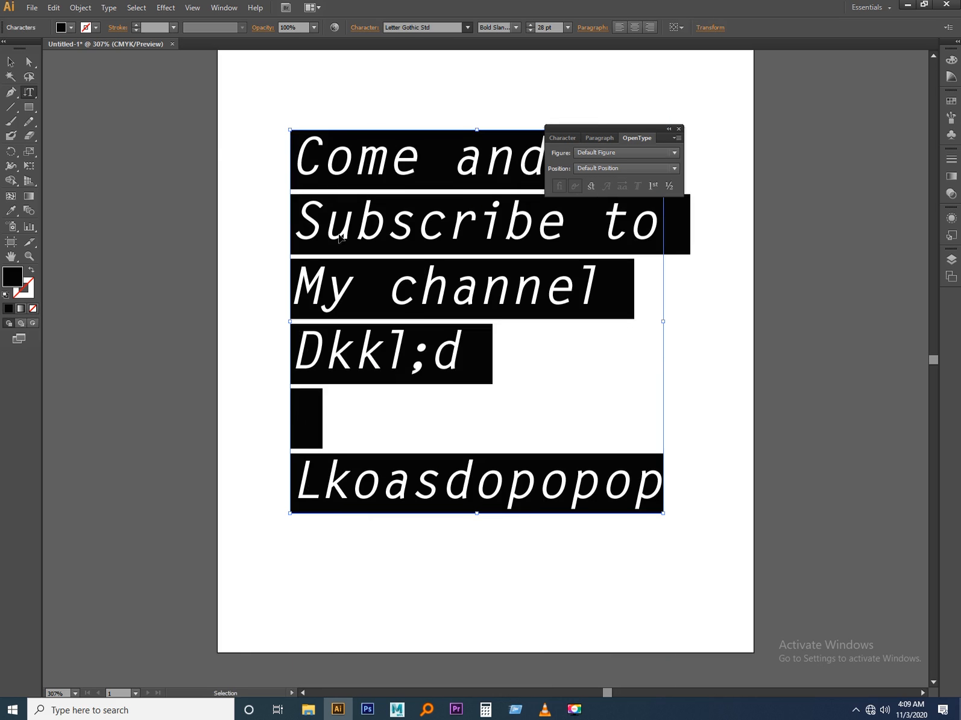
text(vlo)
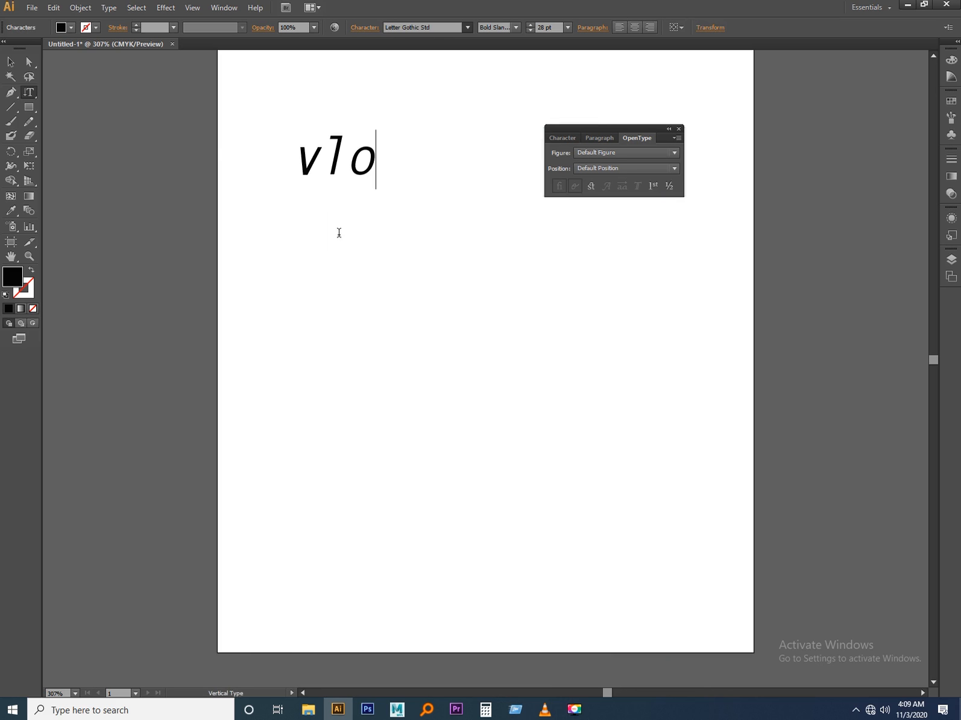
key(BackSpace)
key(BackSpace)
key(BackSpace)
text(V)
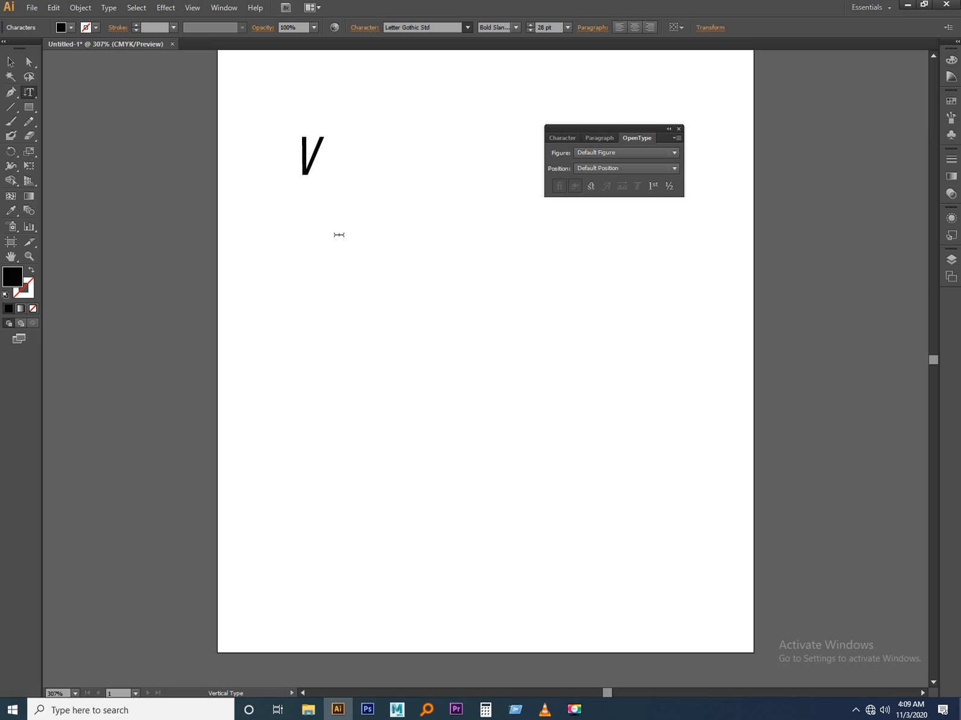
text(ote)
key(Escape)
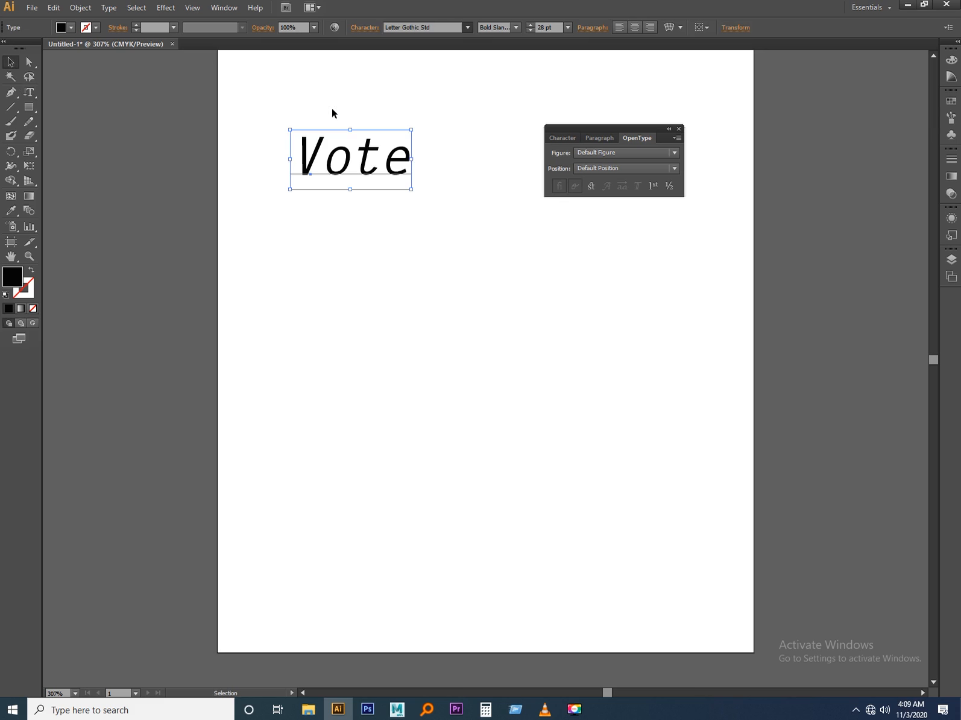
Try changing the "Vote" text to vertical orientation and moving it sideways on the artboard, and undo both changes.
click(102, 9)
mouse_move(154, 225)
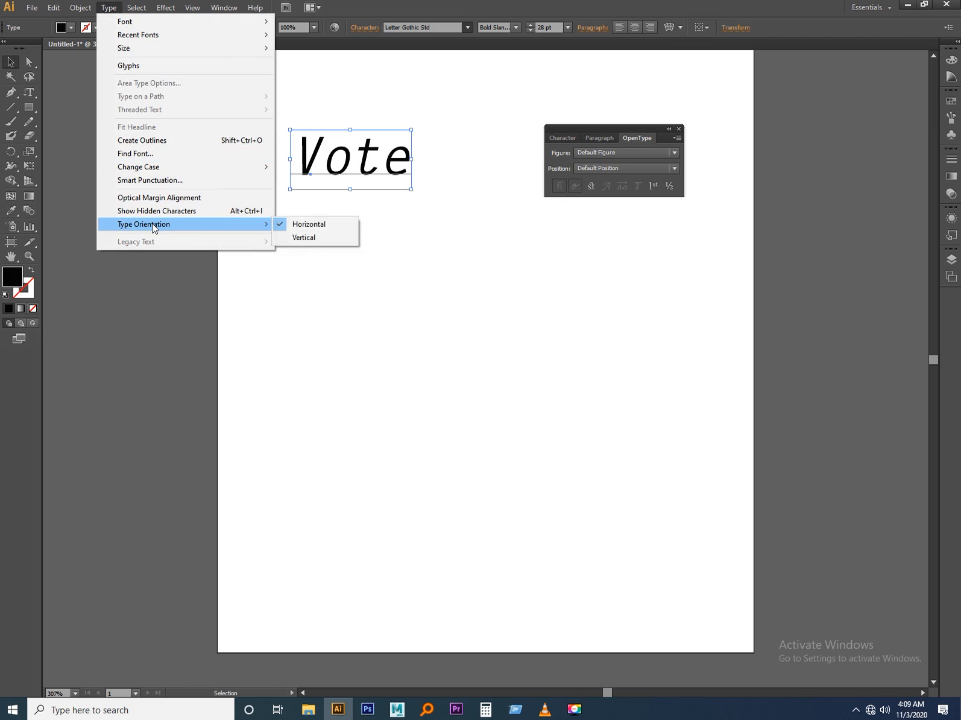
click(326, 238)
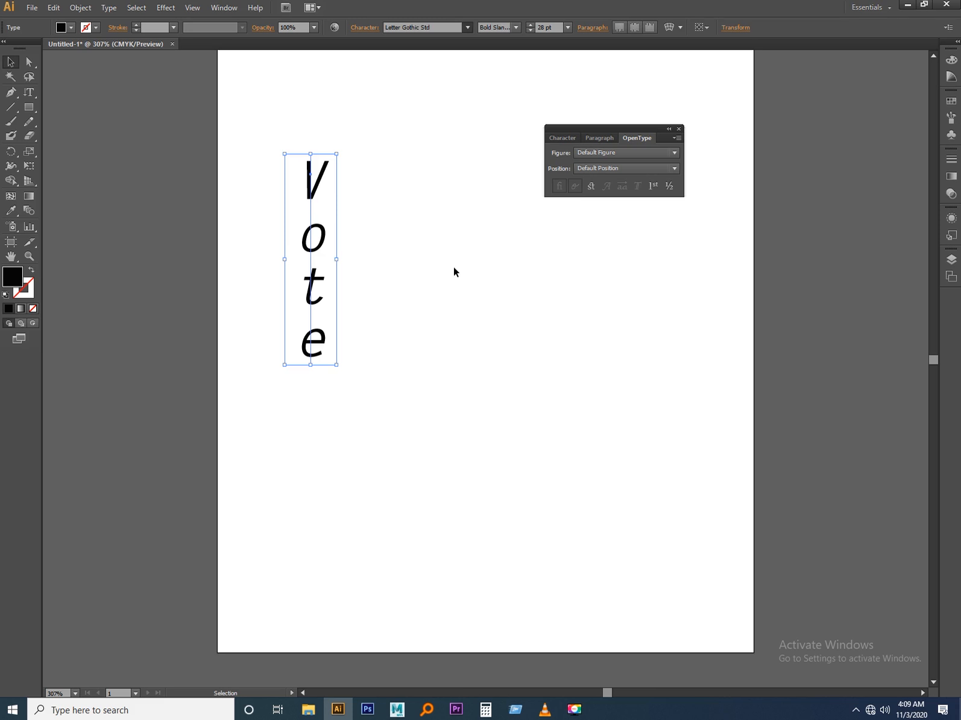
click(454, 268)
drag(322, 244, 458, 250)
key(ctrl+z)
key(ctrl+z)
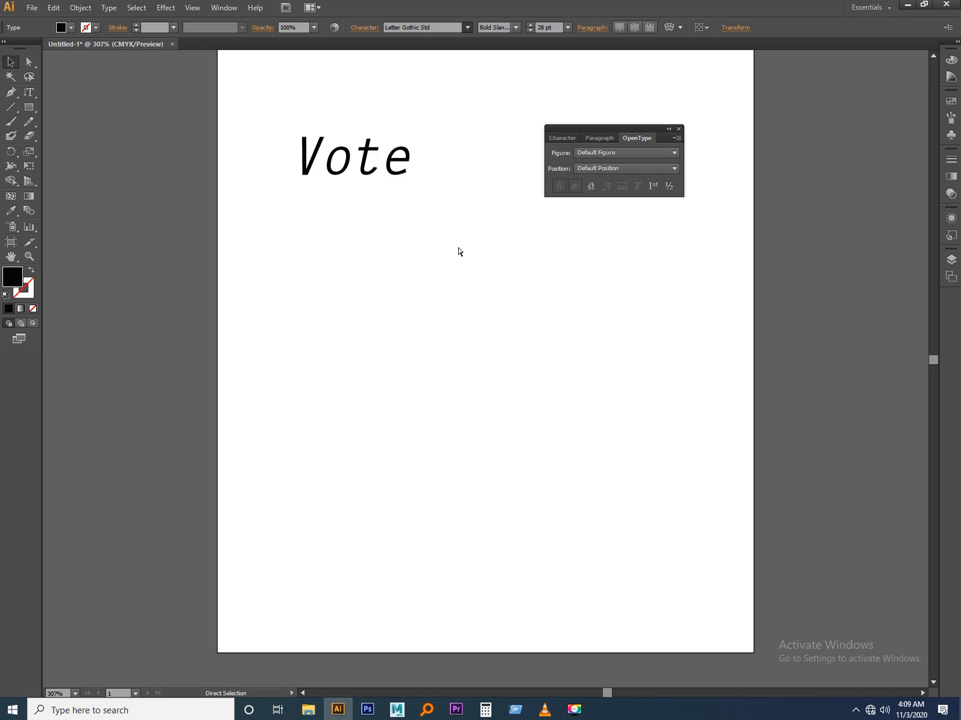
click(428, 267)
double_click(374, 176)
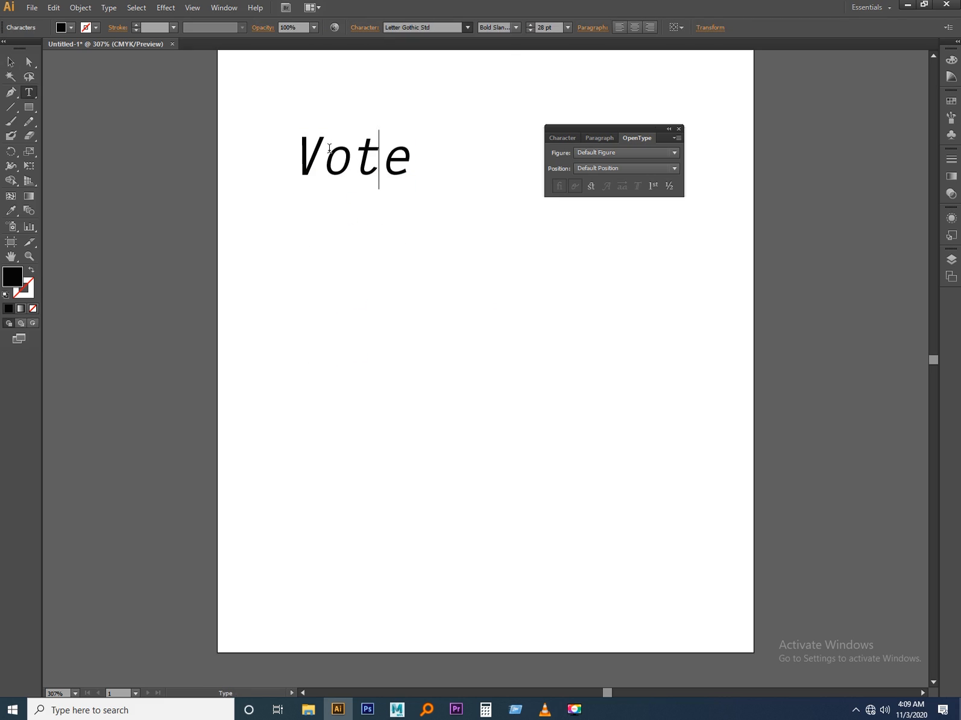
drag(309, 146, 420, 176)
click(10, 62)
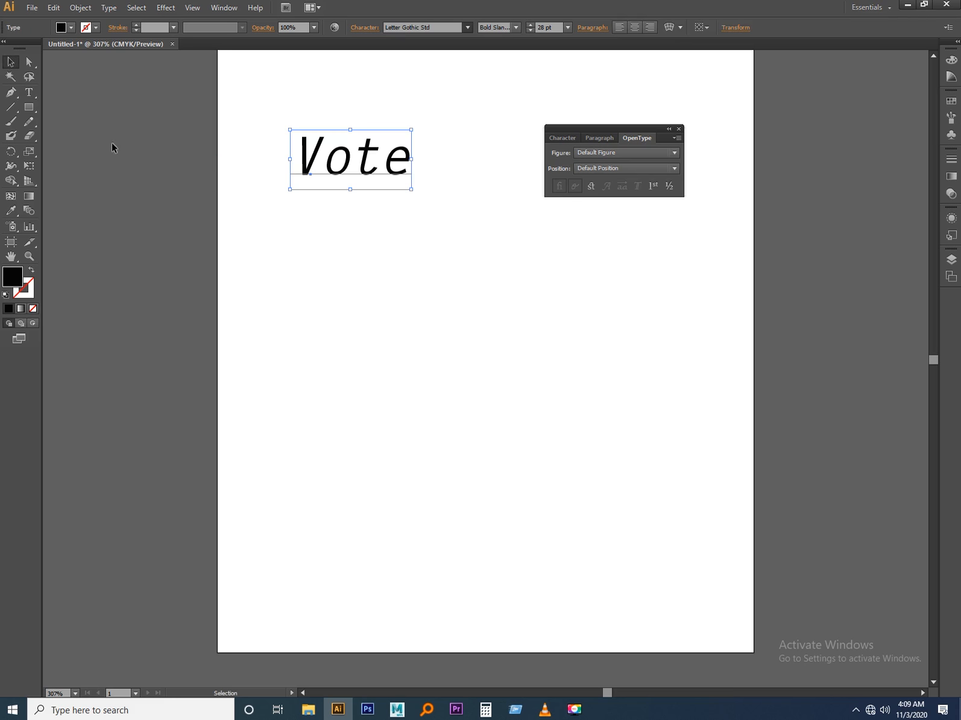
Add the word "vote" with the Vertical Type tool and position it just below and left of the horizontal "Vote".
click(34, 92)
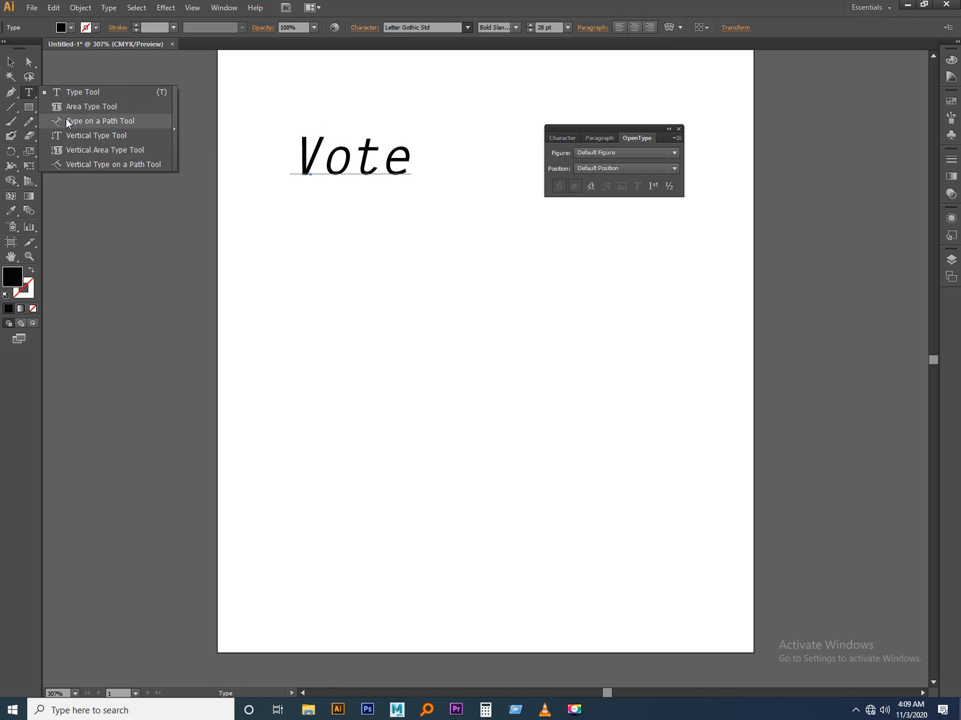
click(69, 135)
click(354, 293)
text(Vote)
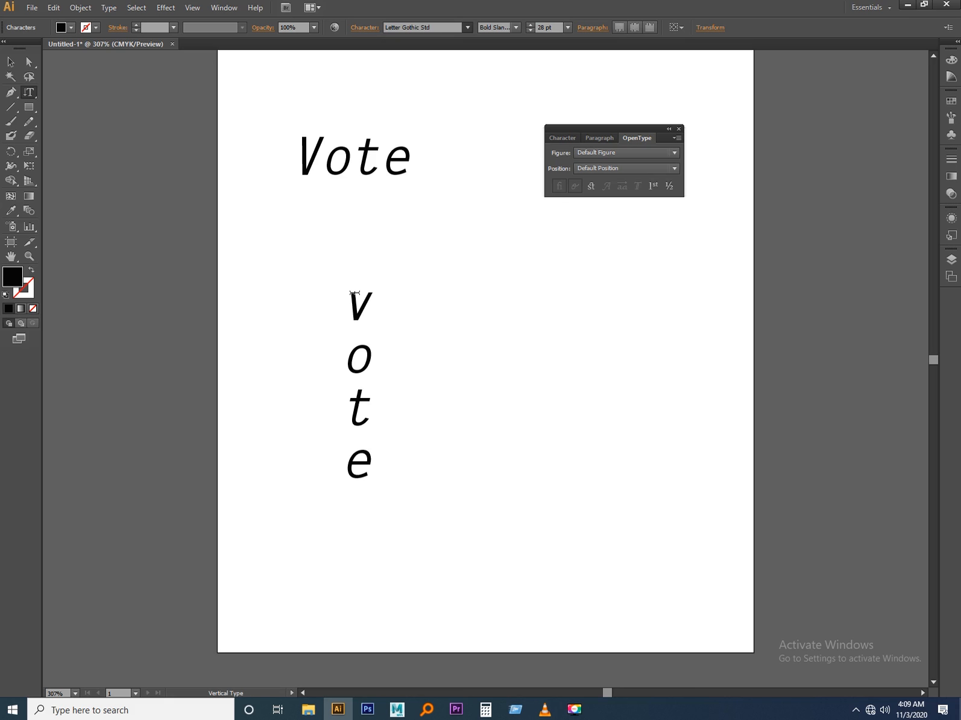
click(10, 60)
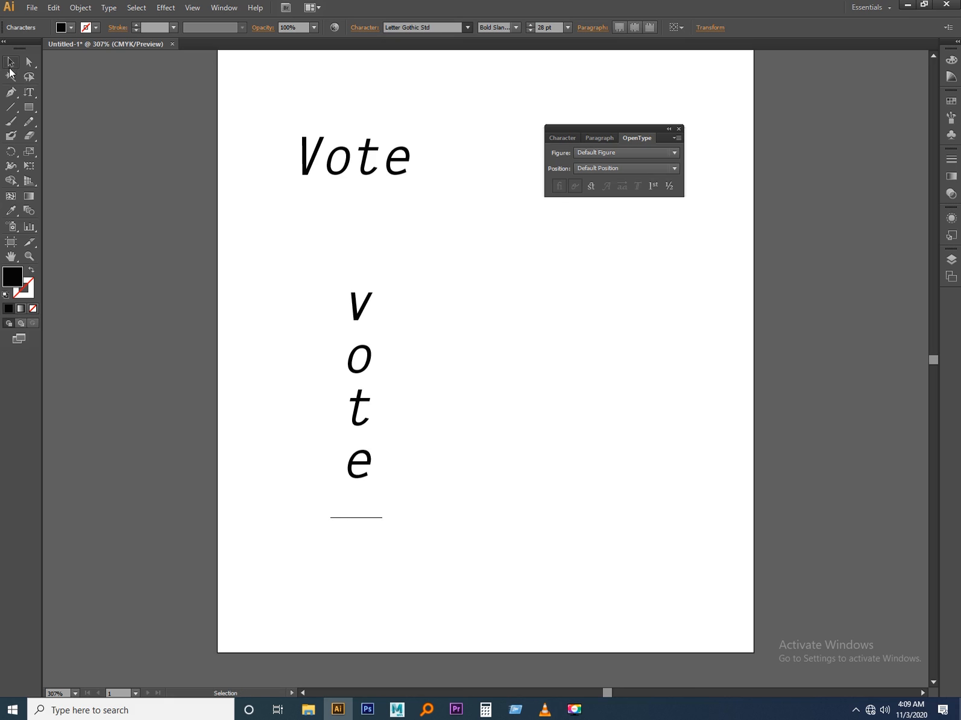
click(462, 355)
drag(352, 372, 281, 303)
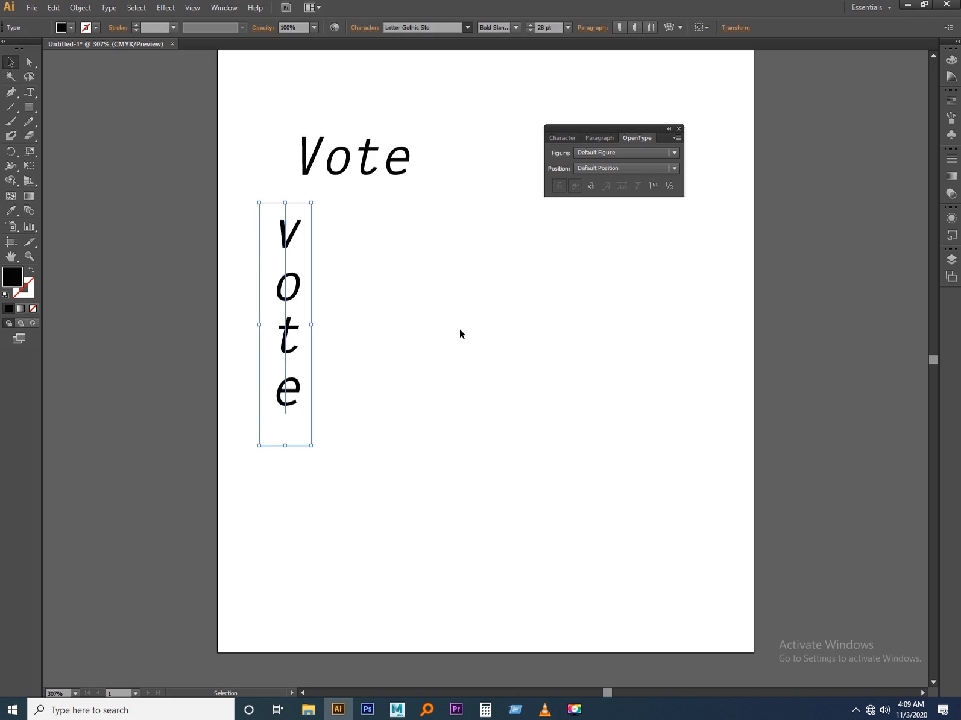
click(460, 334)
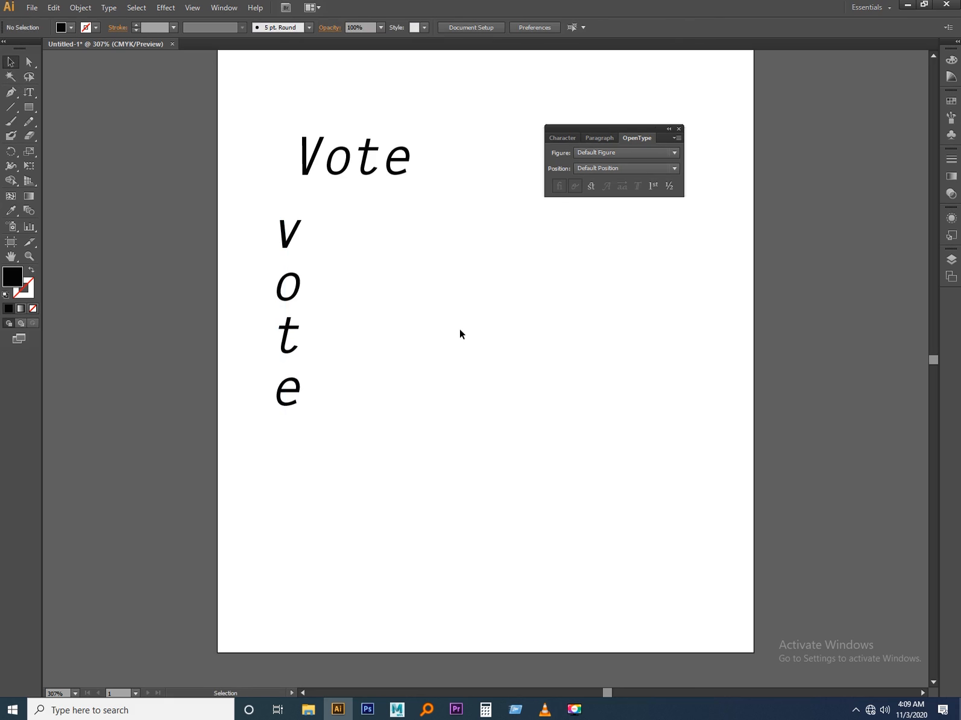
click(30, 91)
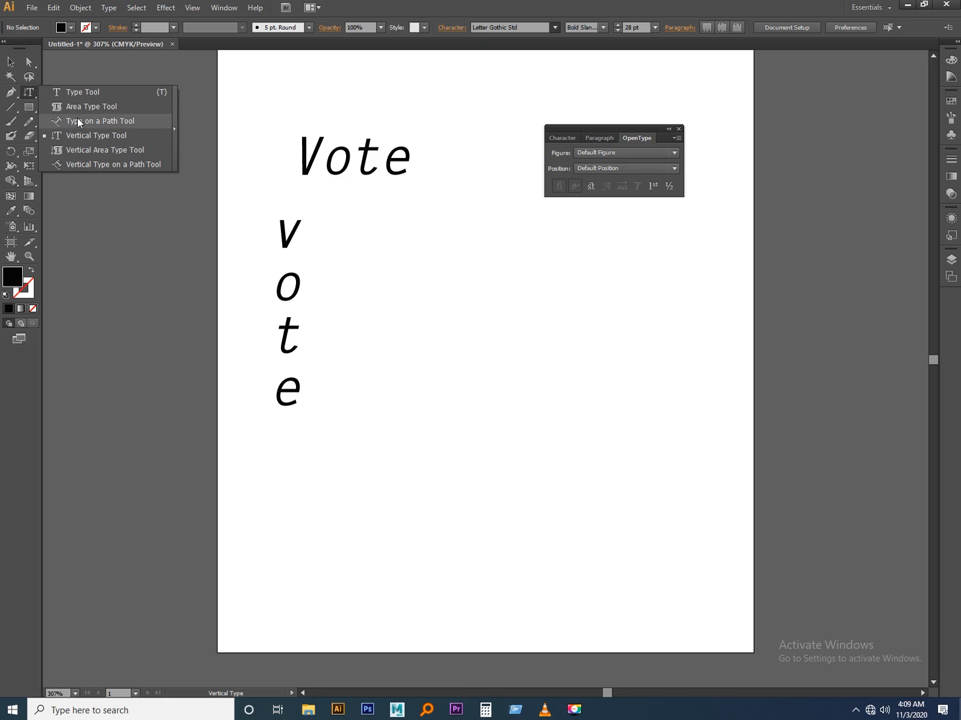
click(78, 121)
click(11, 61)
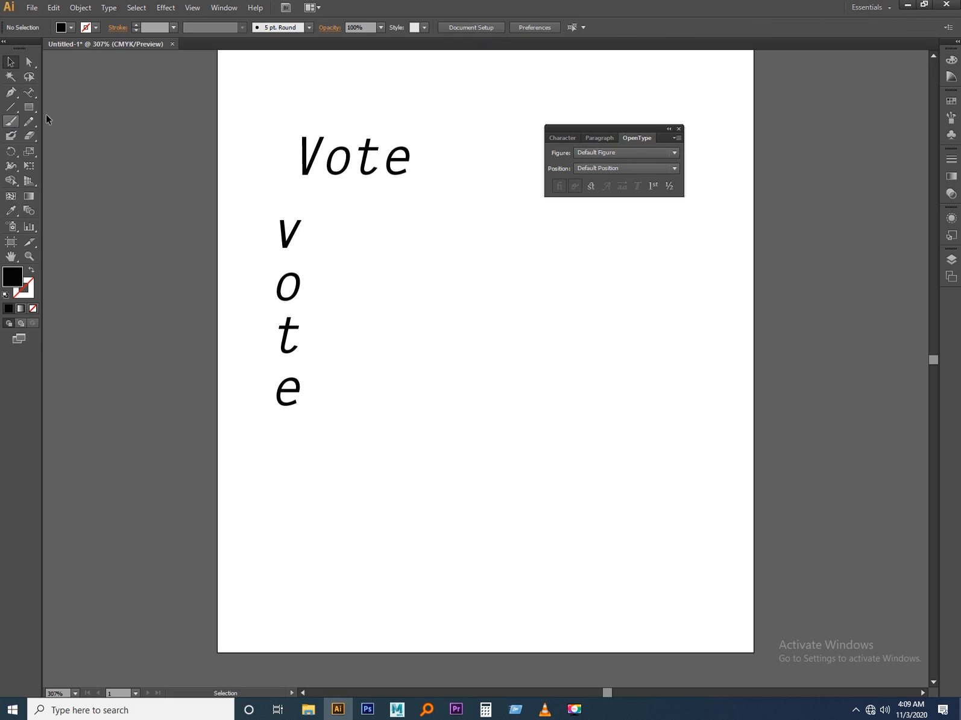
Draw an ellipse about 4.5 cm wide and 5.5 cm high beside the vertical text, and swap its fill and stroke.
click(29, 107)
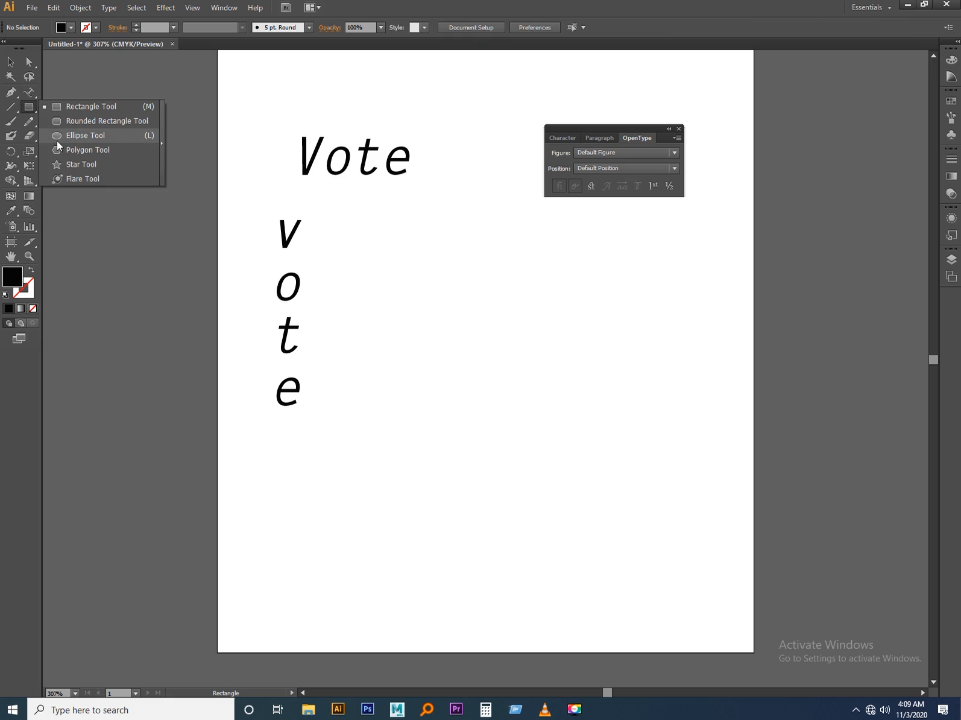
click(56, 140)
drag(430, 237, 667, 525)
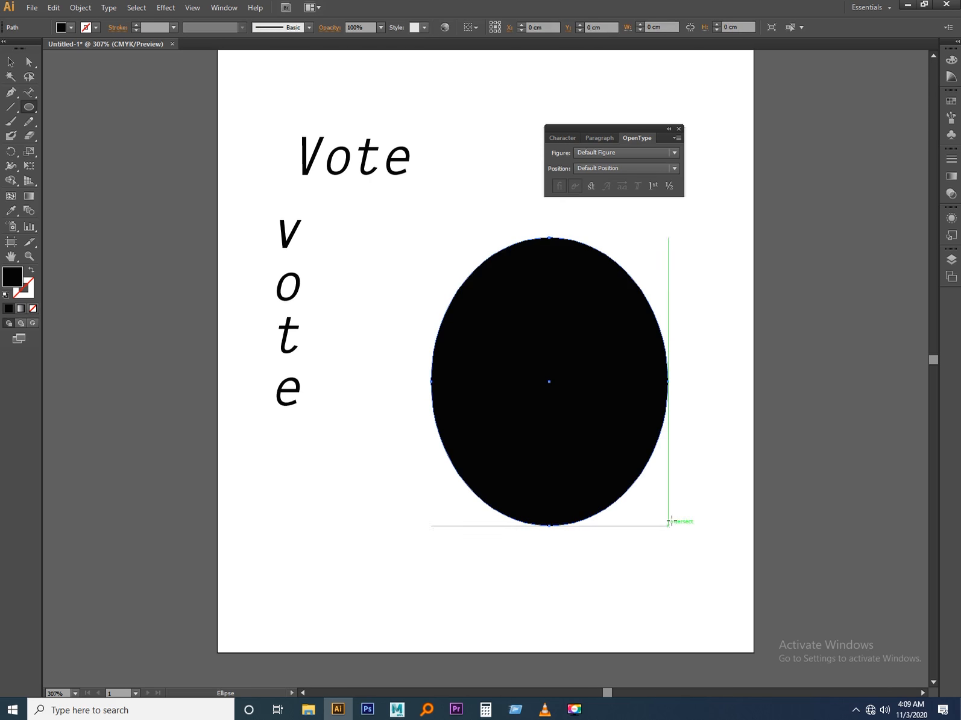
click(31, 270)
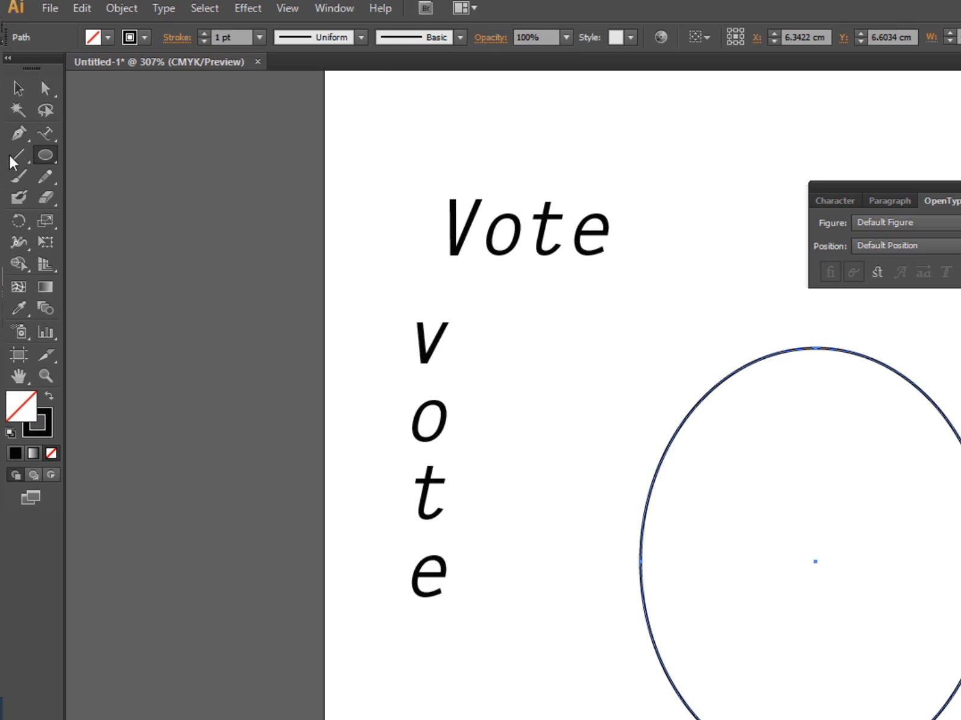
Turn the ellipse into a text path with the Type on a Path tool, starting on its lower left edge.
click(48, 134)
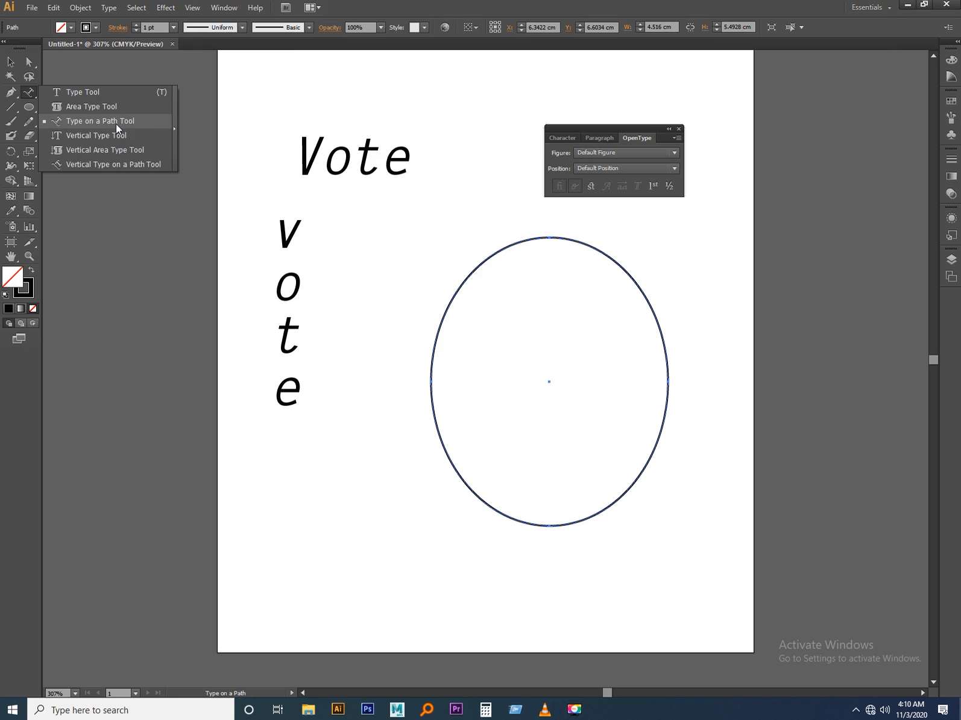
click(209, 177)
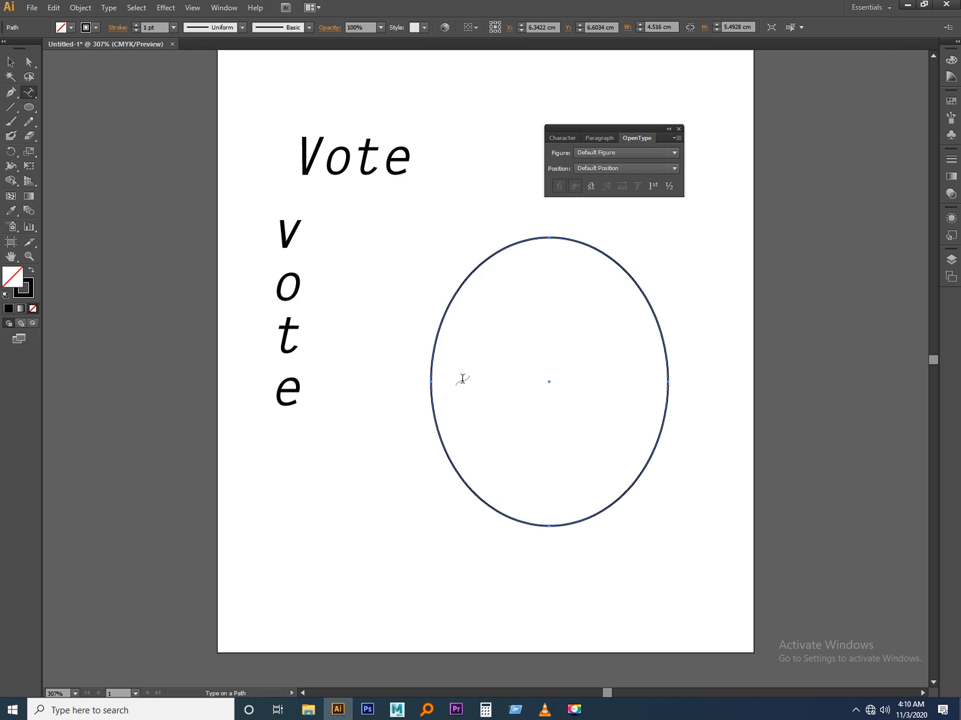
click(439, 425)
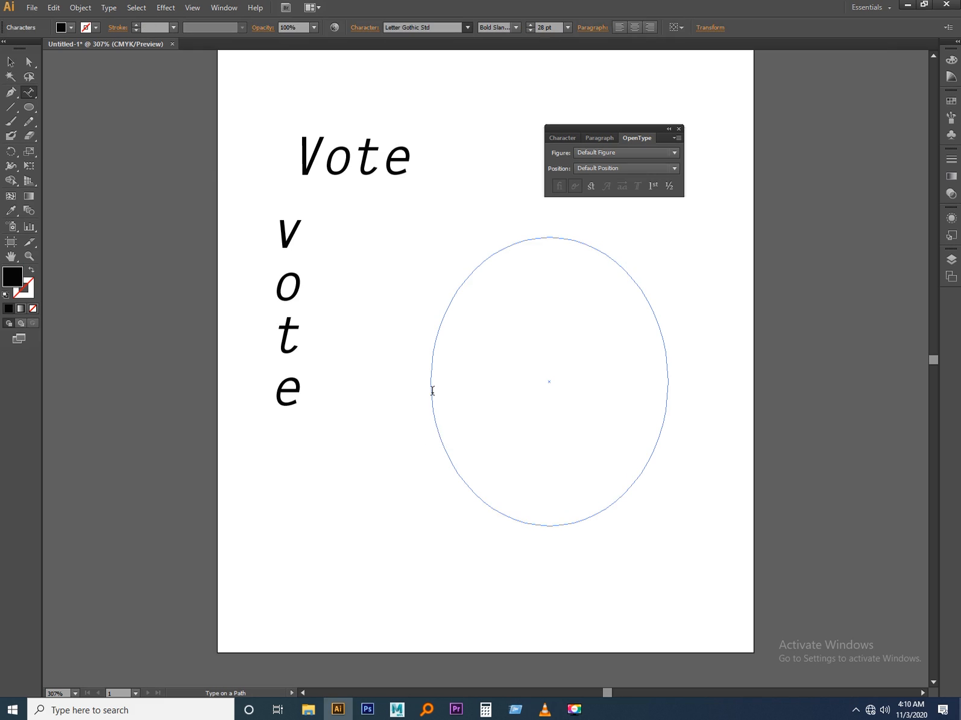
Try random filler text along the ellipse path and delete all of it.
text(dshjkdjfkjlfksdfl)
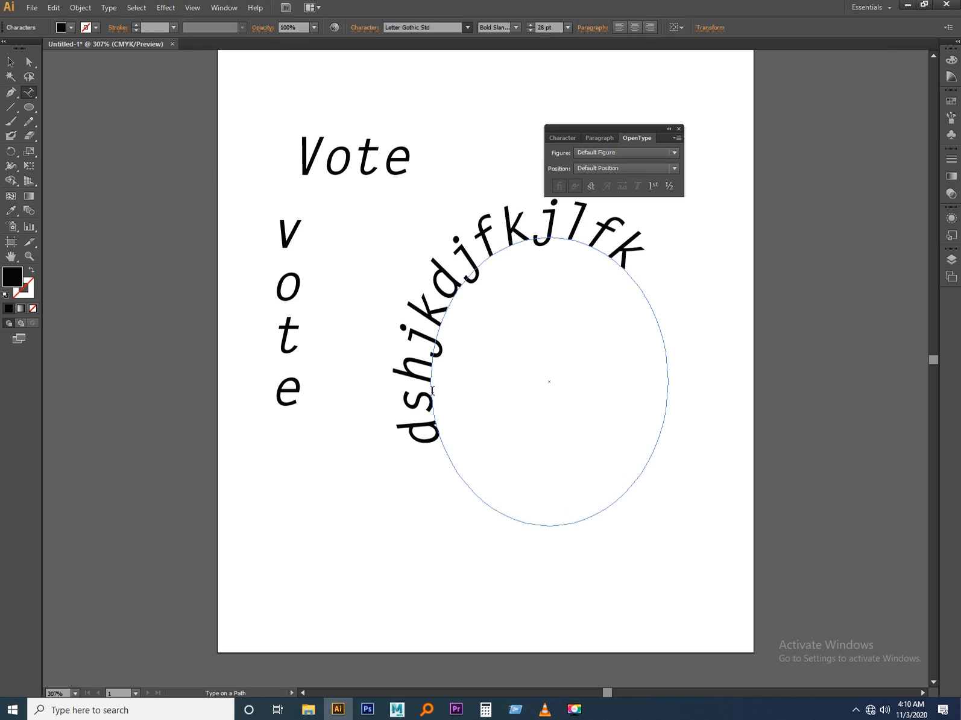
key(BackSpace)
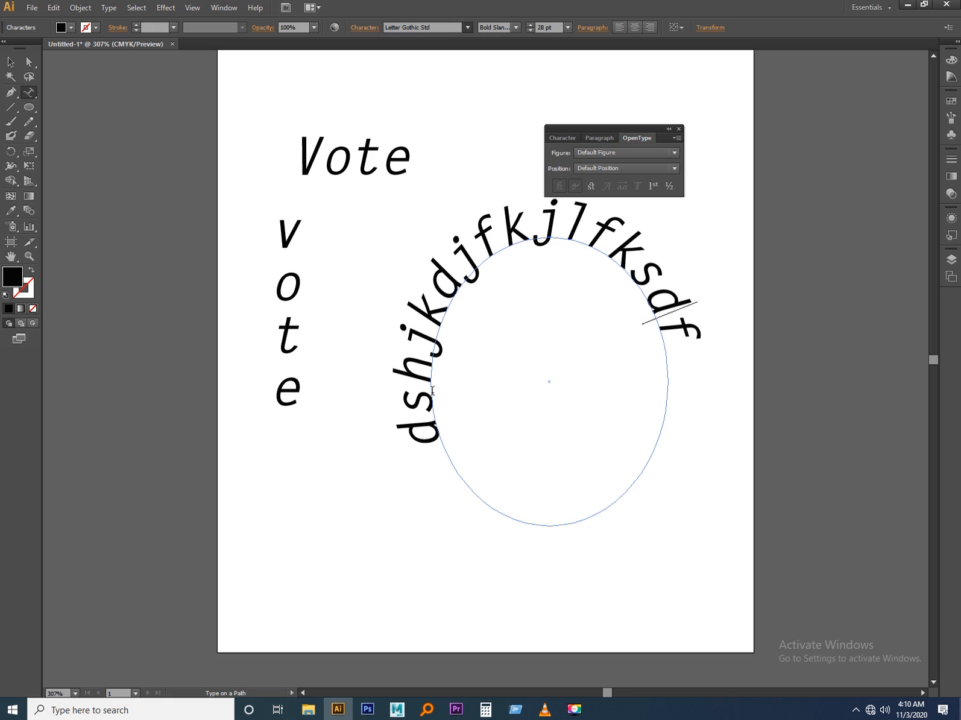
key(BackSpace)
key(BackSpace)
key(BackSpace)
key(BackSpace)
key(BackSpace)
key(BackSpace)
key(BackSpace)
key(BackSpace)
key(BackSpace)
key(BackSpace)
key(BackSpace)
key(BackSpace)
key(BackSpace)
key(BackSpace)
key(BackSpace)
key(BackSpace)
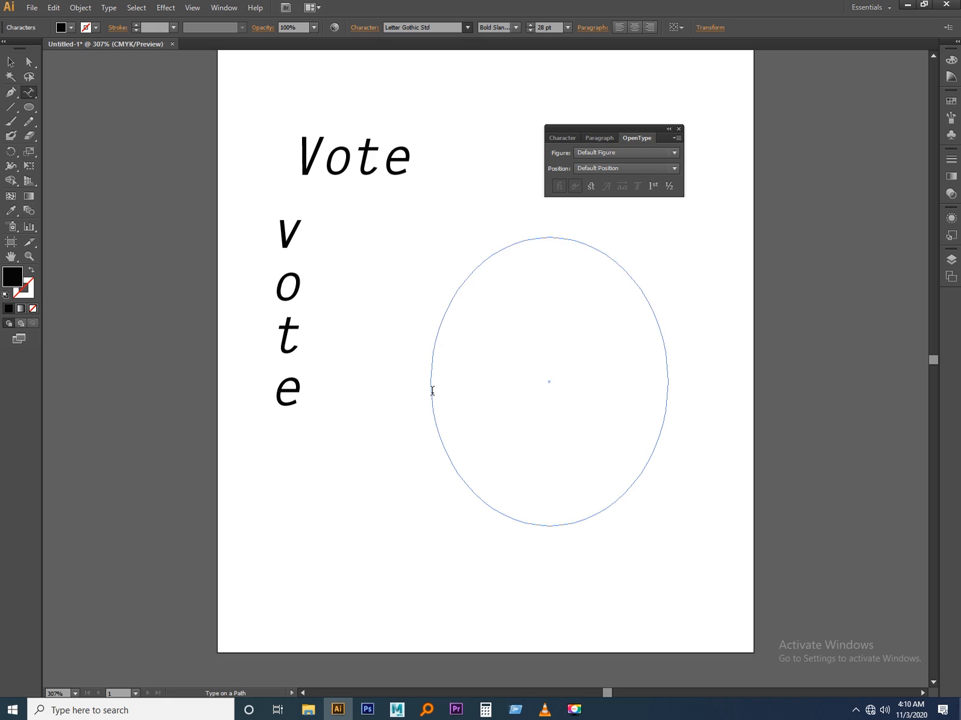
Enter the text "The arena Graphic" along the ellipse path.
text(Thre)
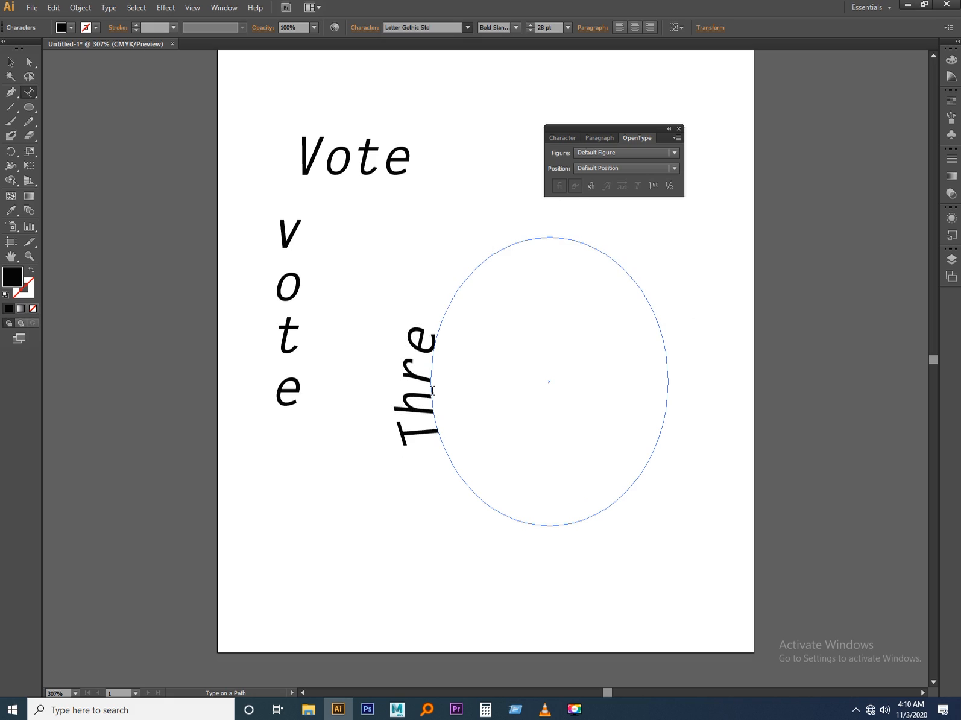
key(BackSpace)
key(BackSpace)
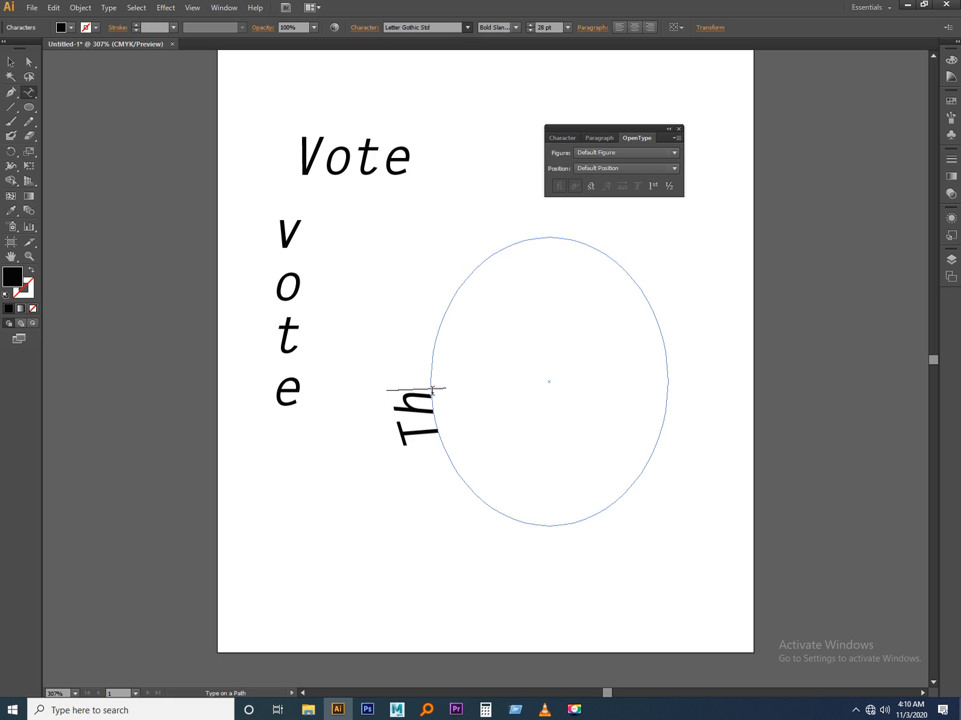
text(e are)
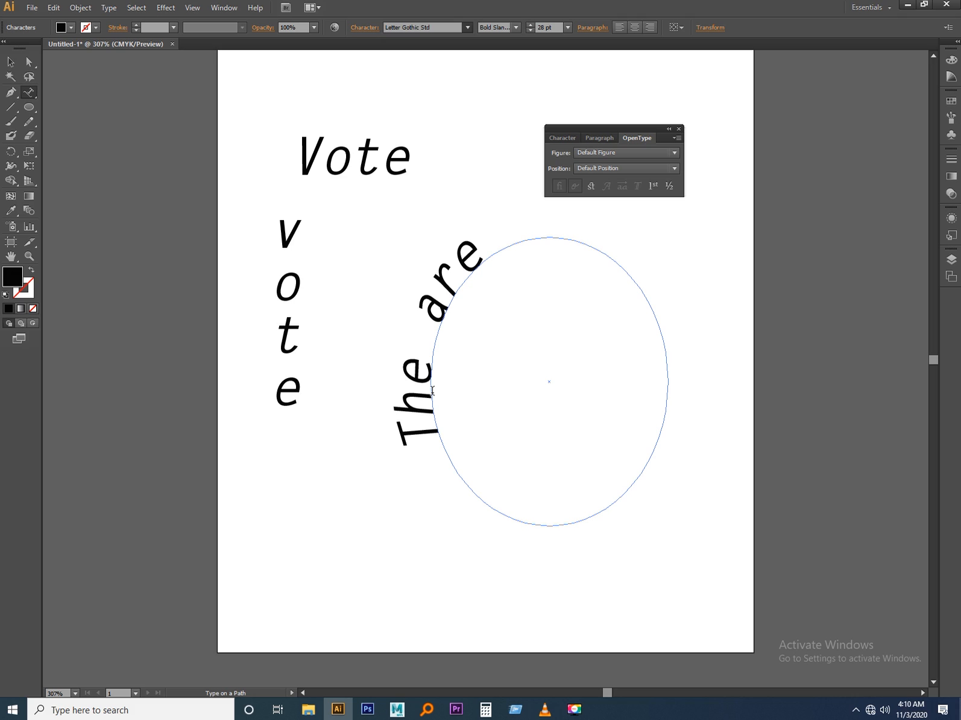
text(na Gra)
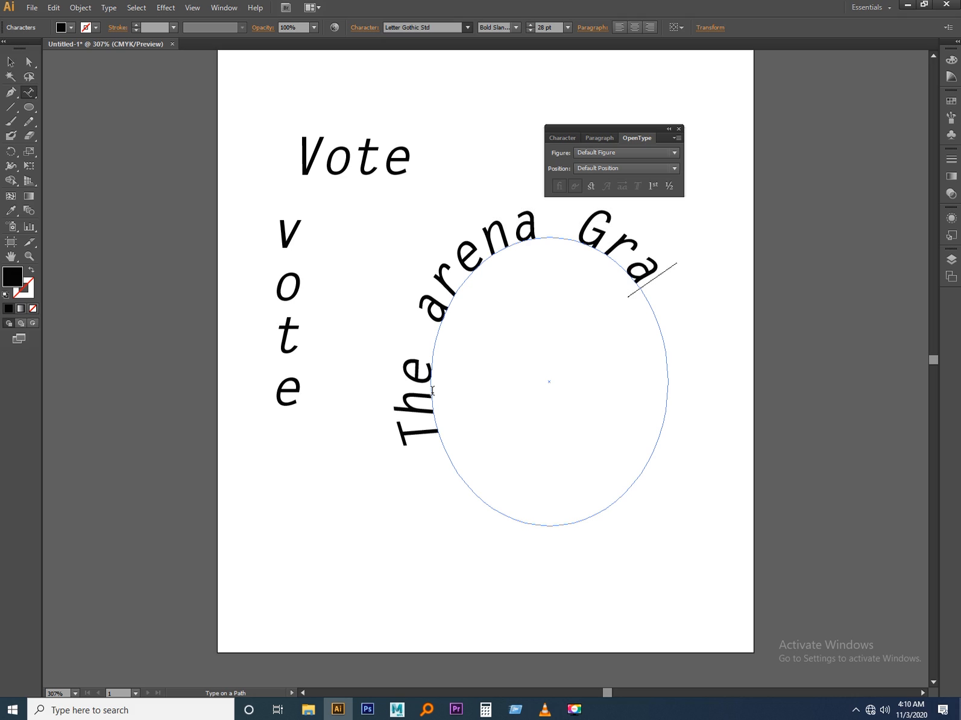
text(p)
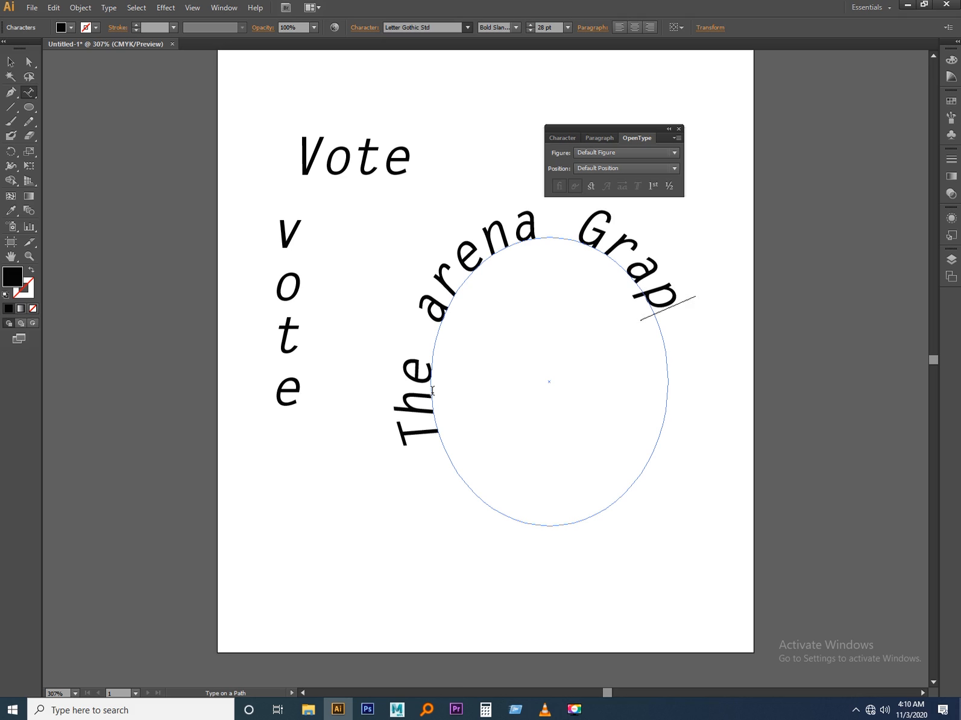
text(hic)
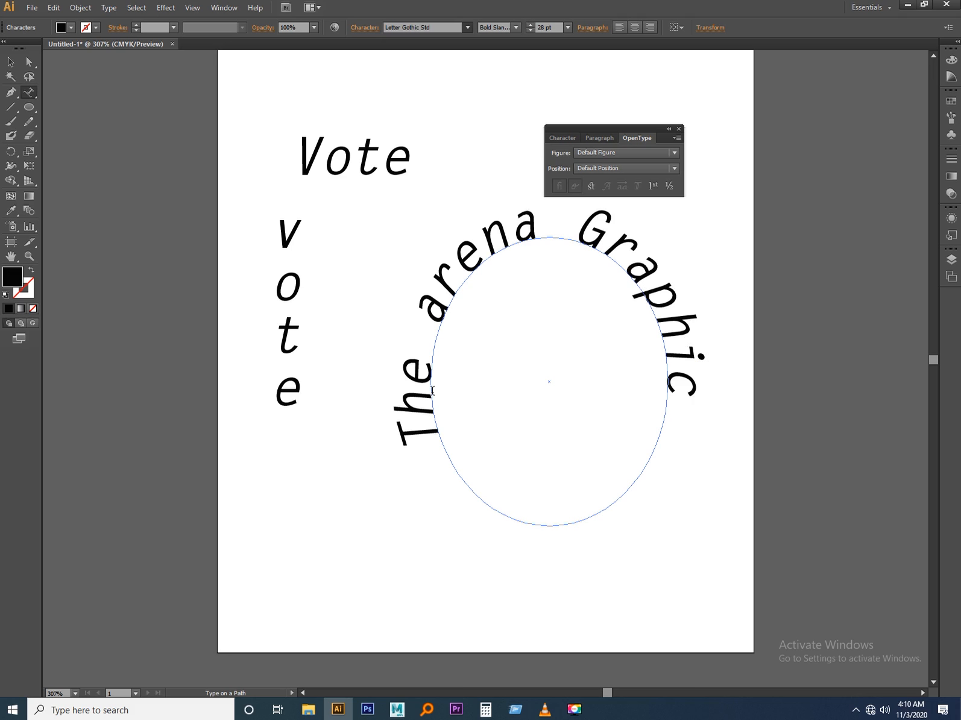
Set the ellipse text's font to Leytonstone-Regular DB, and rotate the path text clockwise while scaling it down to 26.02 pt.
key(Escape)
click(441, 29)
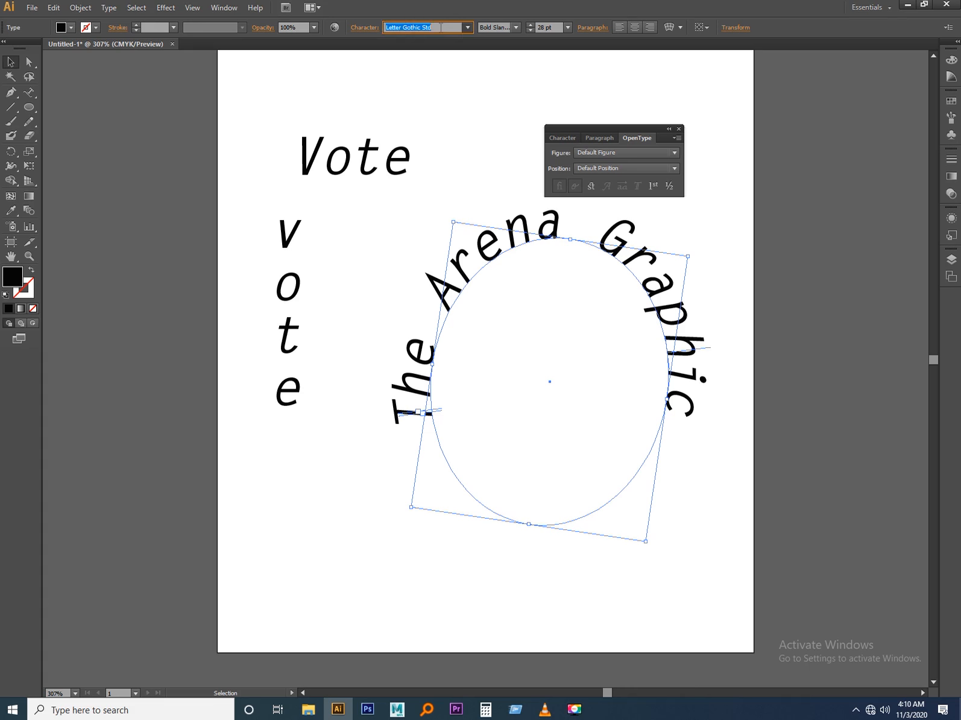
key(Down)
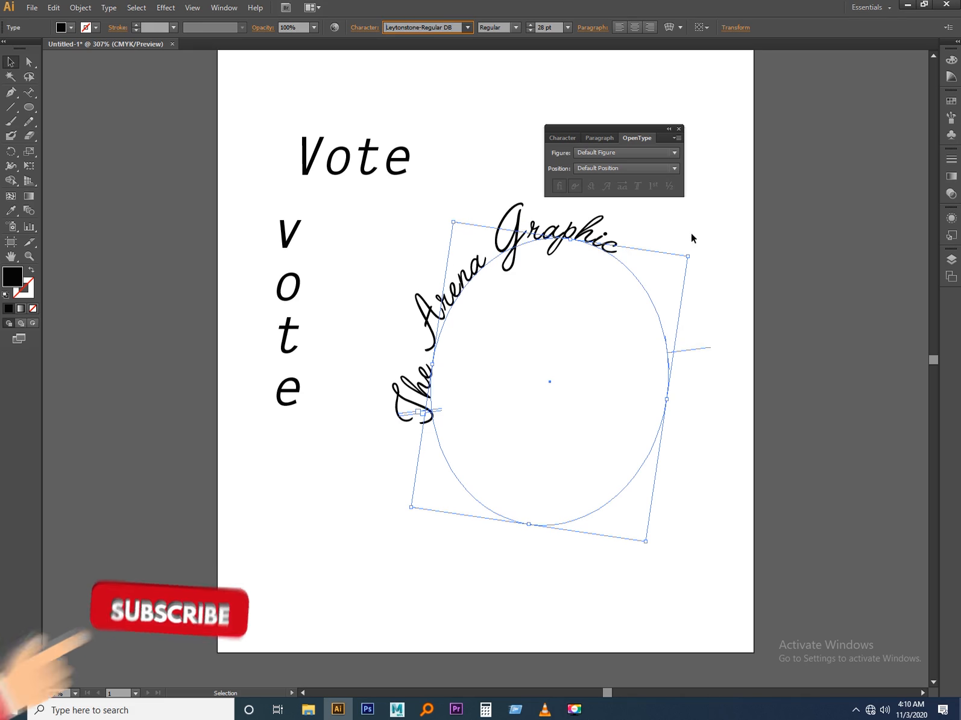
drag(691, 253, 709, 391)
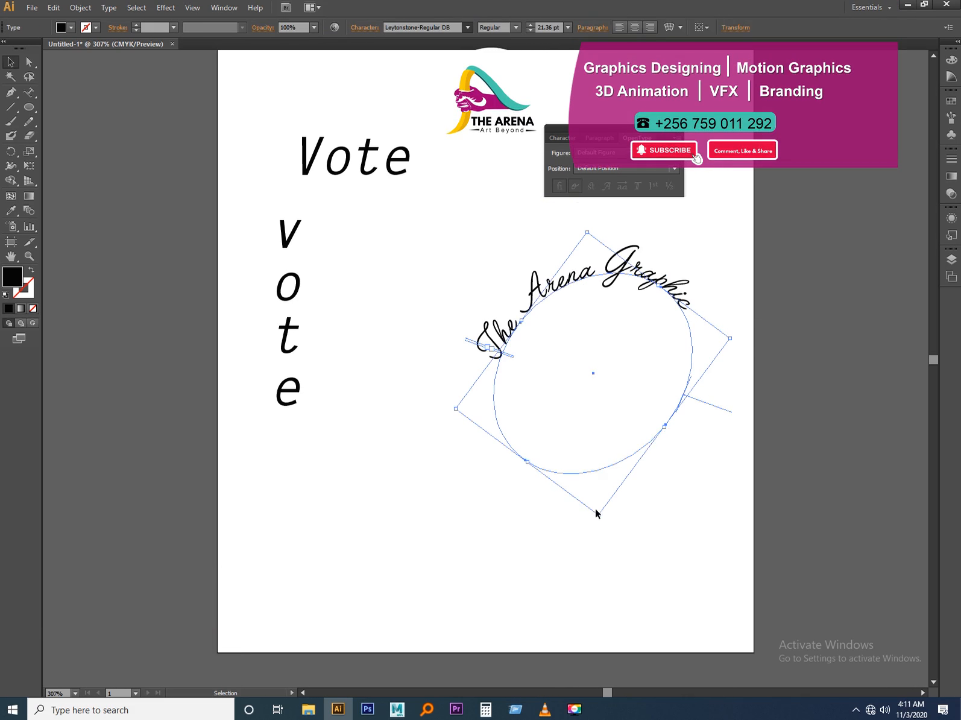
drag(598, 516, 587, 567)
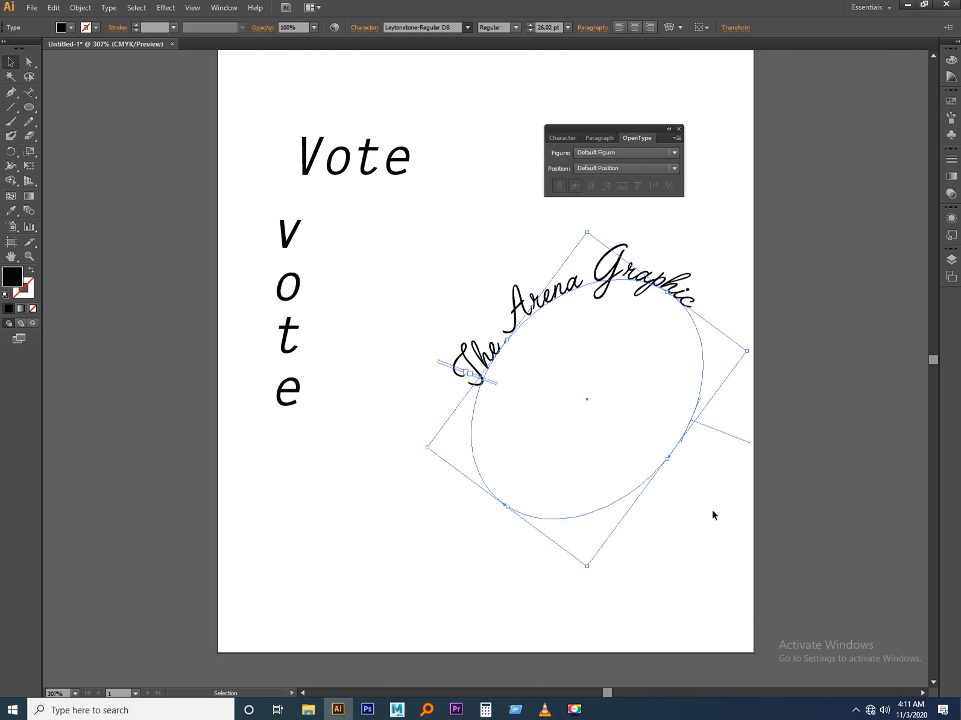
Duplicate the curved "The Arena Graphic" text and place the copy in the lower left part of the artboard.
click(673, 470)
click(675, 244)
drag(533, 307, 503, 198)
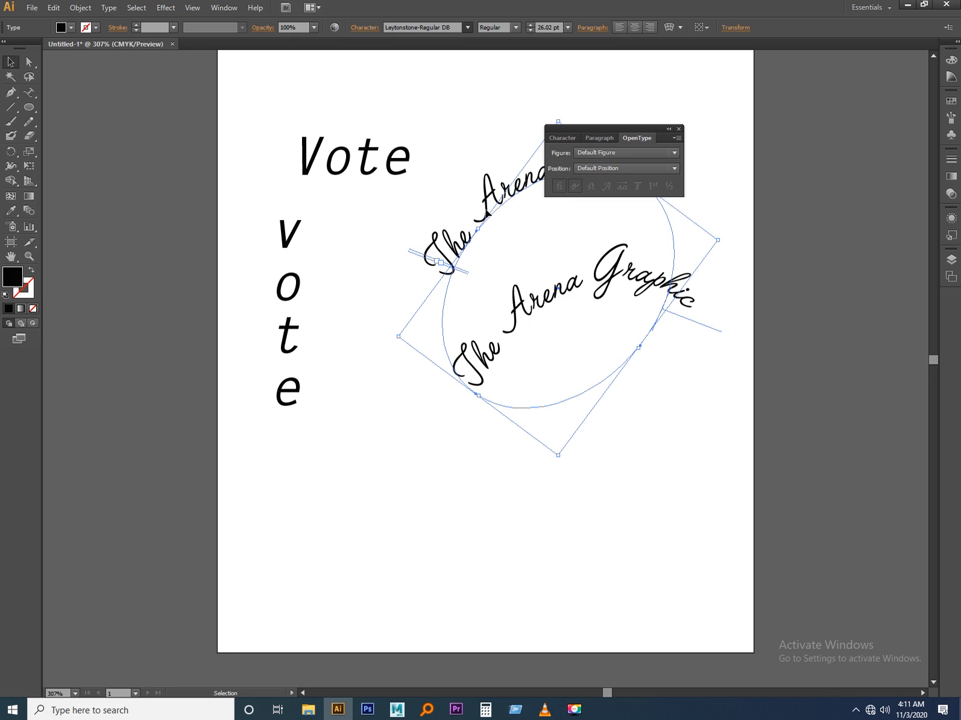
drag(483, 210, 336, 458)
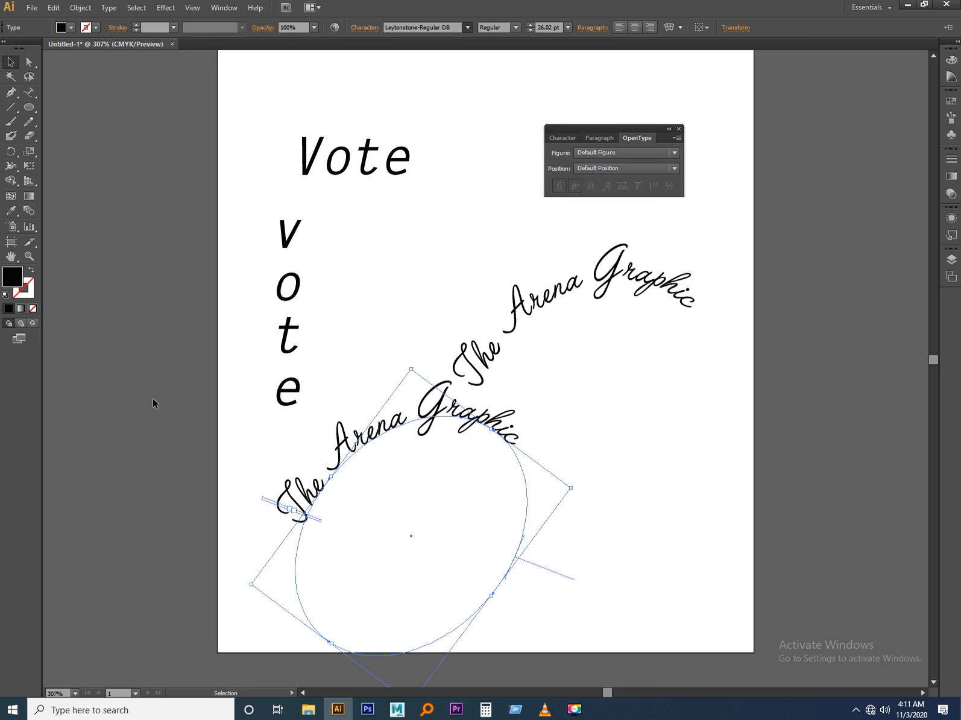
Replace the wording of the duplicated path text with "Art Beyond".
triple_click(297, 506)
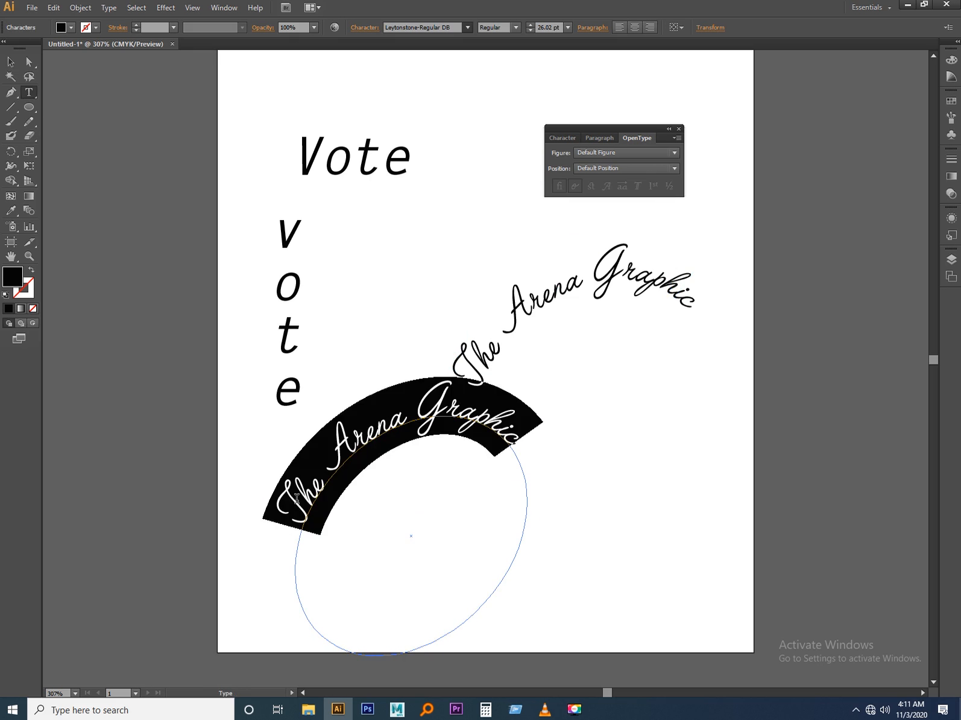
text(Art B)
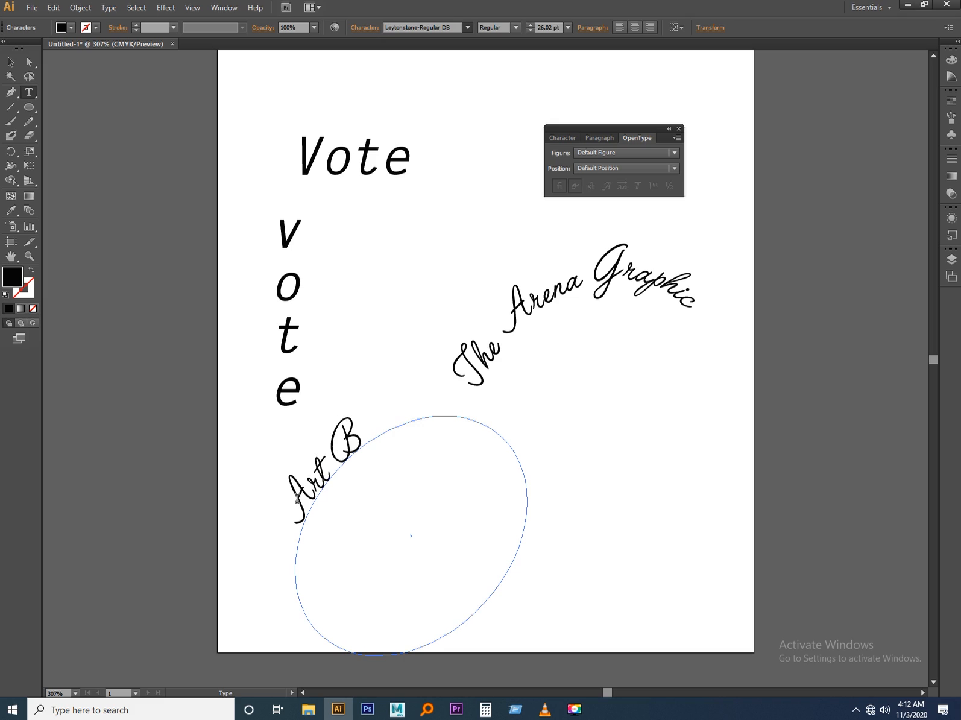
text(eyond)
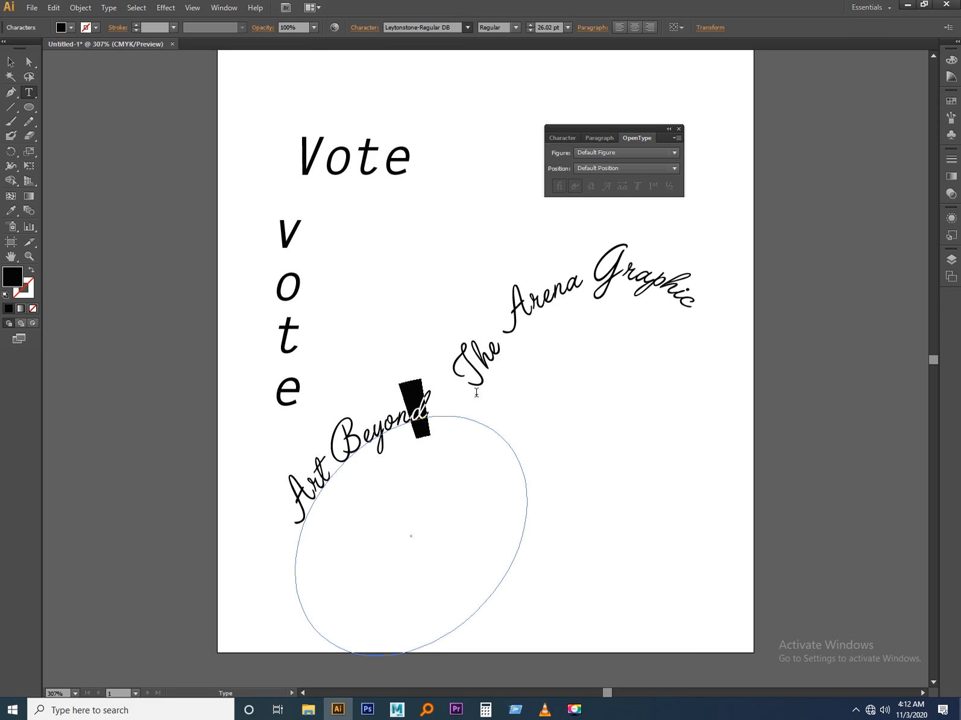
Try a series of fonts on the whole "Art Beyond" text, including LHF Sarah Script, Linda - Sun, Lithos Pro and LoversQuarrelROB.
key(ctrl+a)
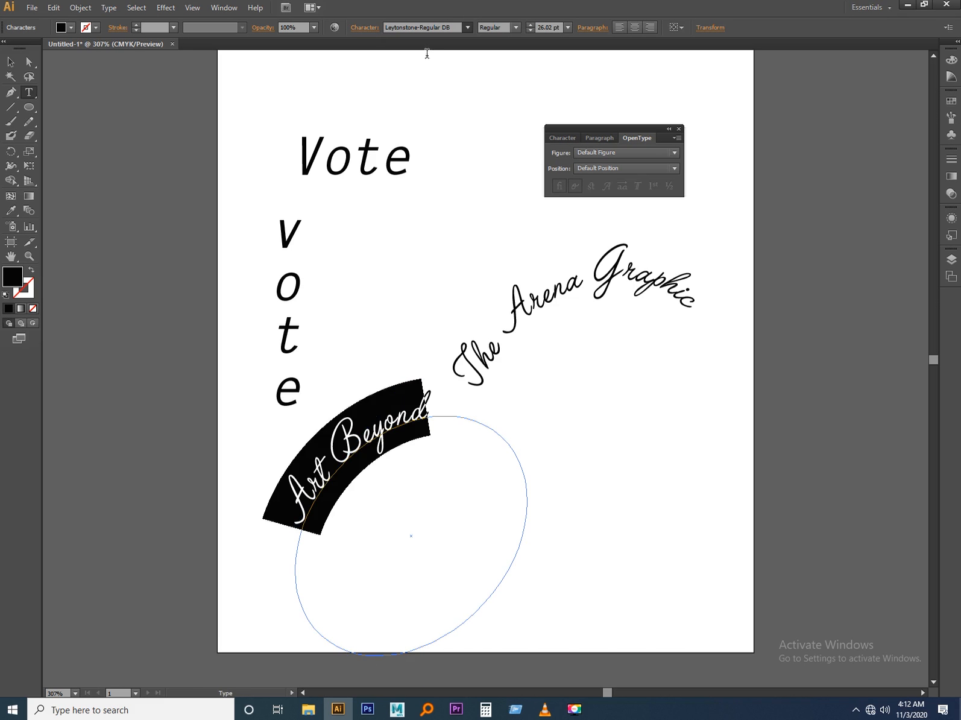
click(431, 28)
key(Down)
key(Down)
key(Down)
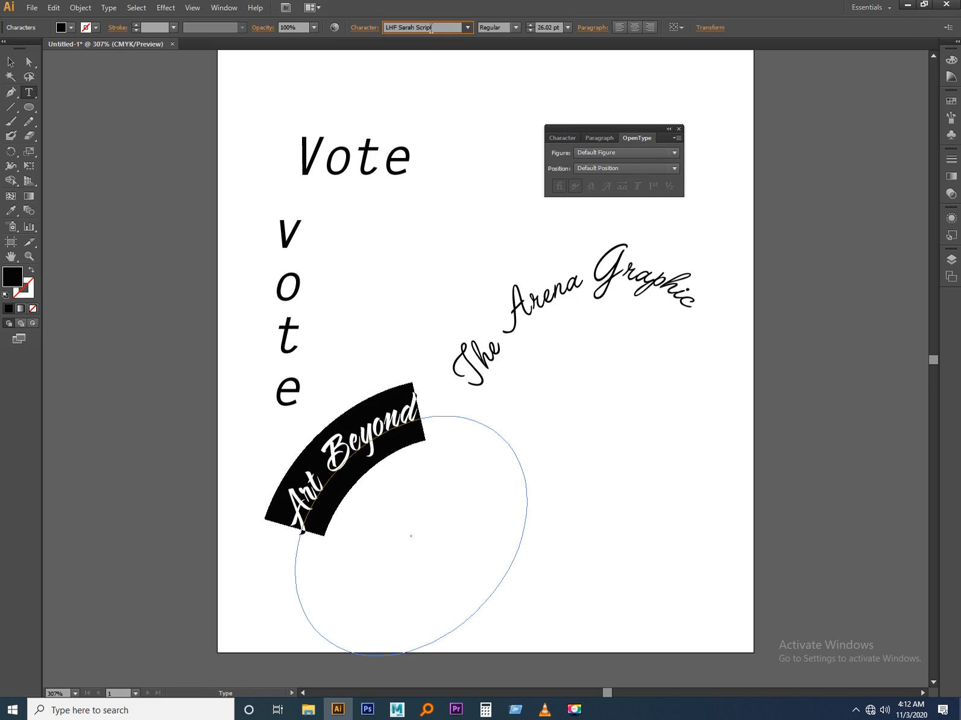
key(Down)
key(Down)
key(Down)
key(Down)
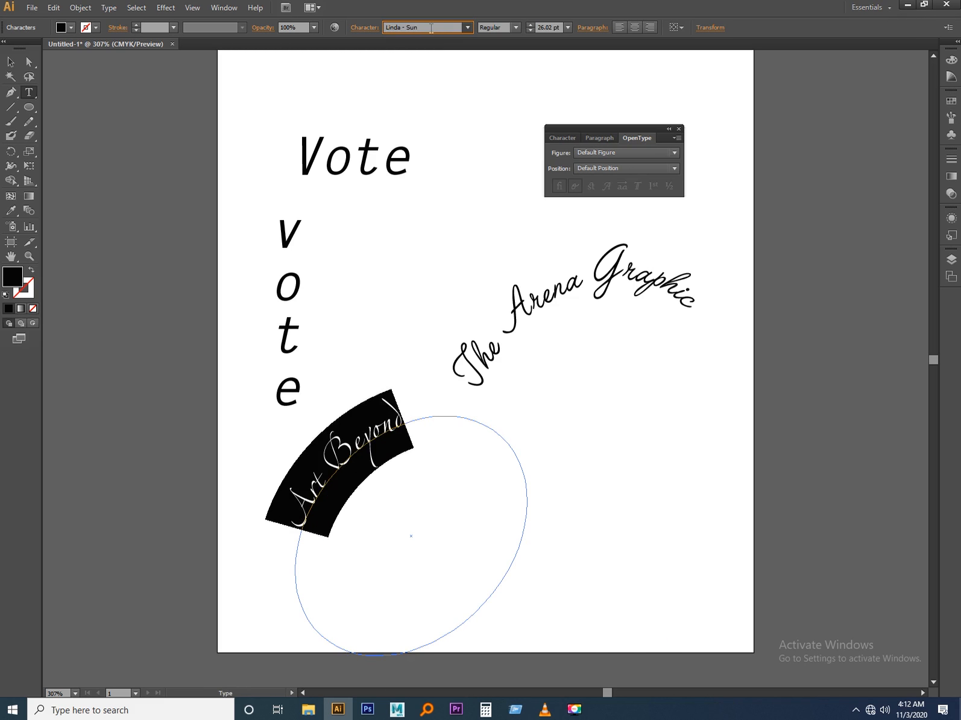
key(Down)
key(Down)
key(Down)
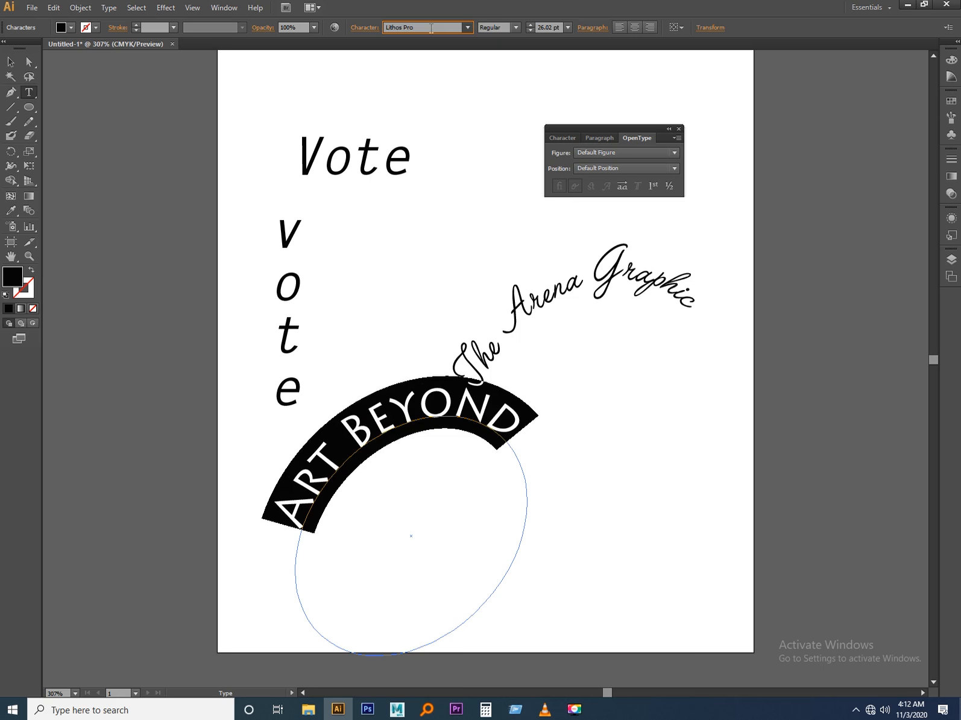
key(Down)
key(Down)
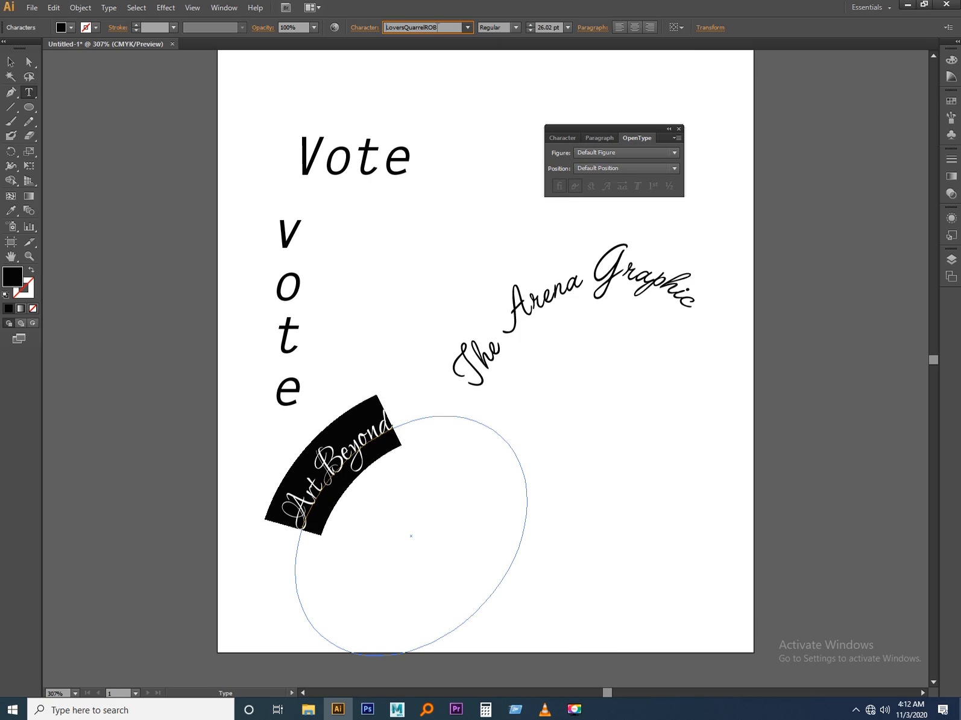
Set the font of "Art Beyond" to Arial and finish editing the text.
click(453, 26)
text(Arial)
key(Return)
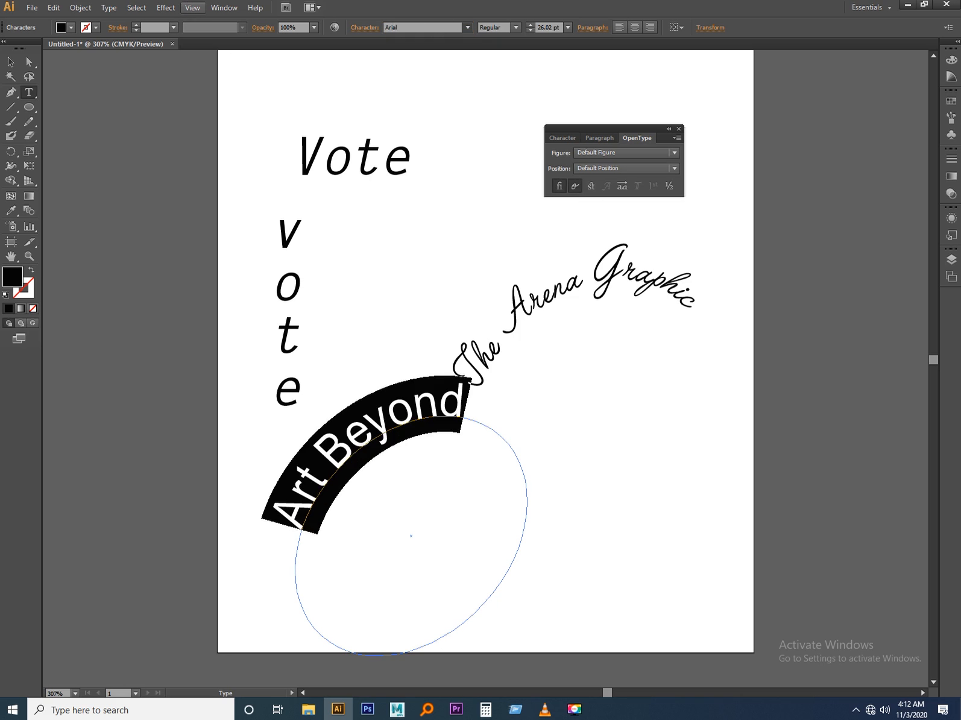
click(10, 61)
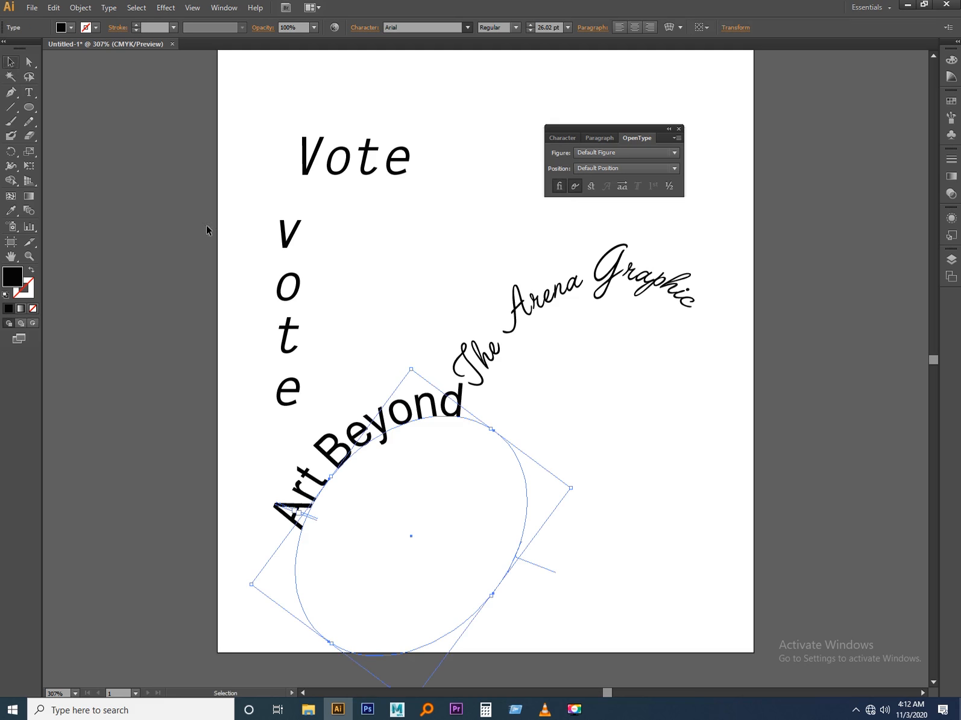
Try "Art Beyond" over the first curved text with an upside-down rotation, undo the rotation, and move it back to the lower left.
drag(372, 429, 576, 316)
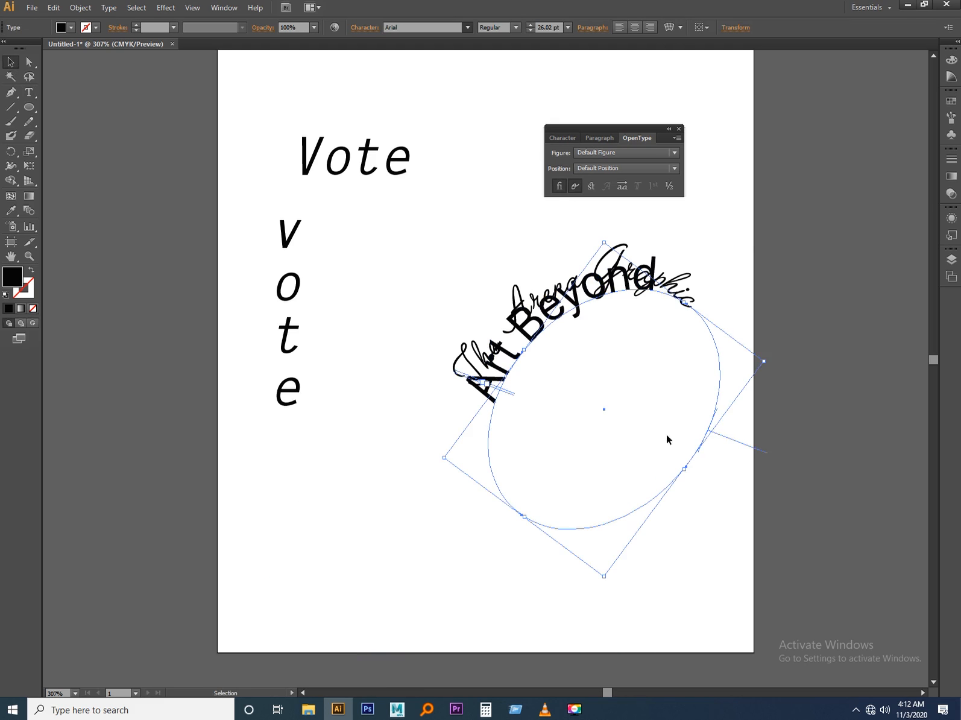
drag(770, 360, 419, 394)
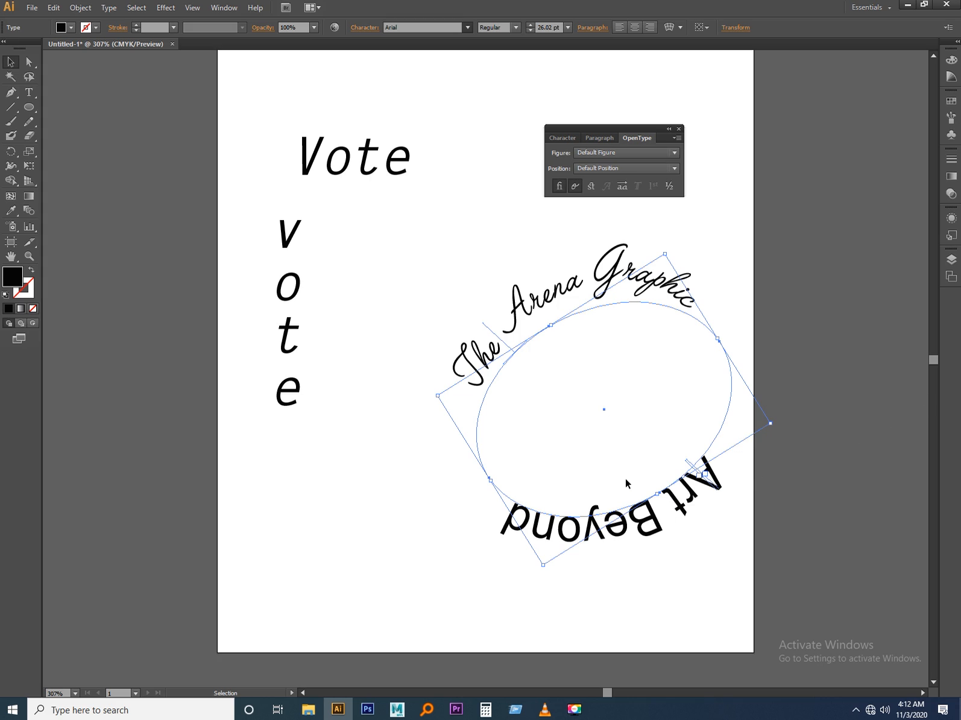
key(ctrl+z)
drag(536, 338, 324, 484)
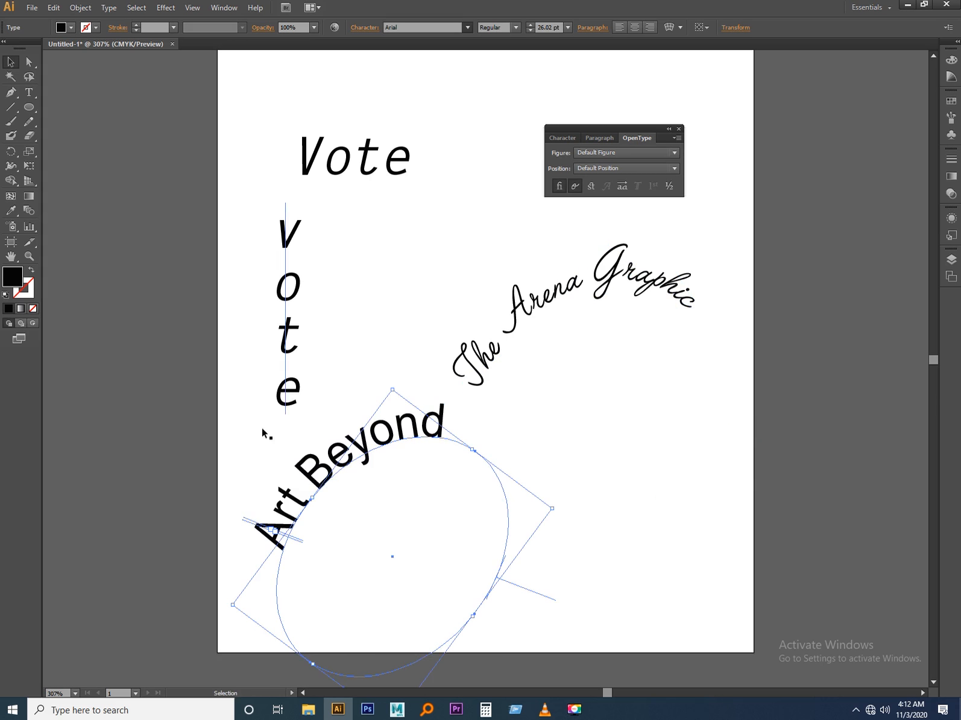
Open the Type on a Path Options for "Art Beyond" and enable Flip with Preview on.
click(82, 9)
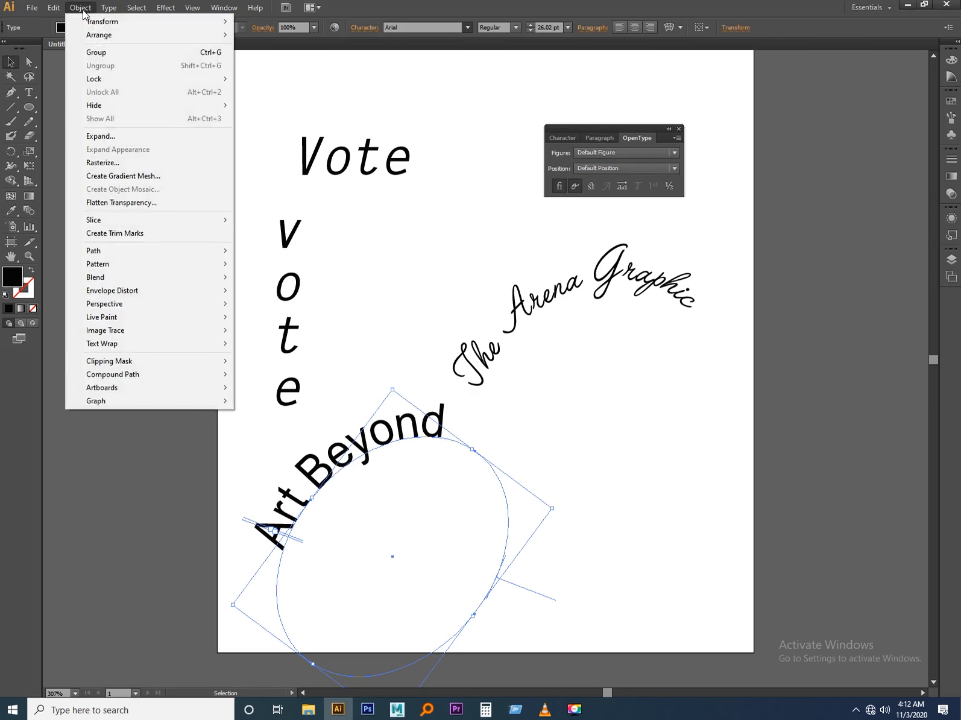
mouse_move(110, 9)
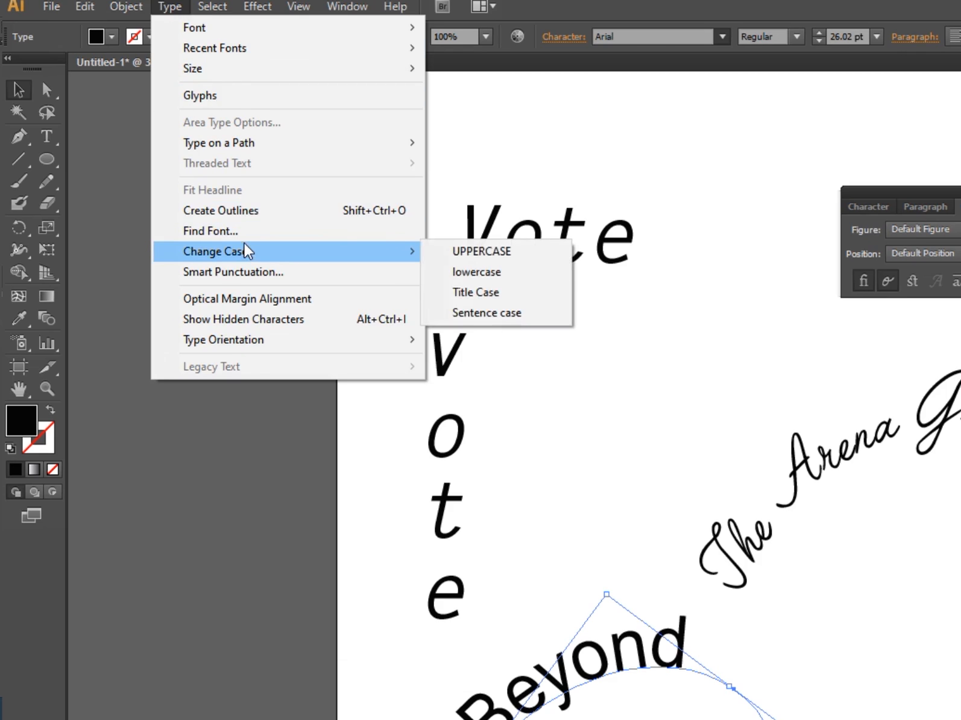
mouse_move(240, 145)
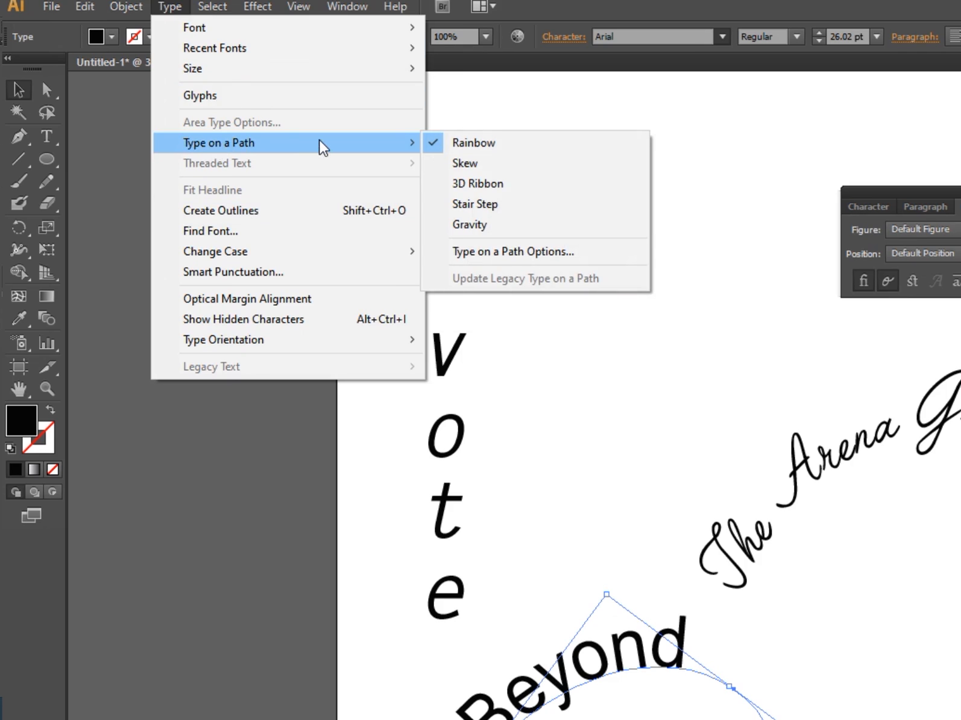
click(493, 252)
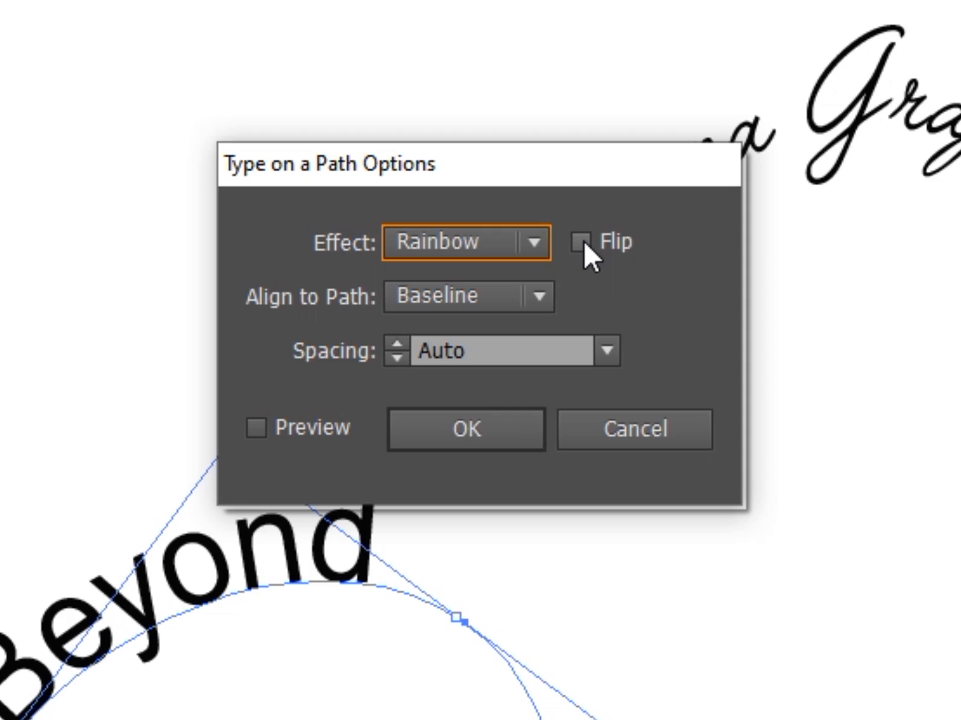
click(582, 243)
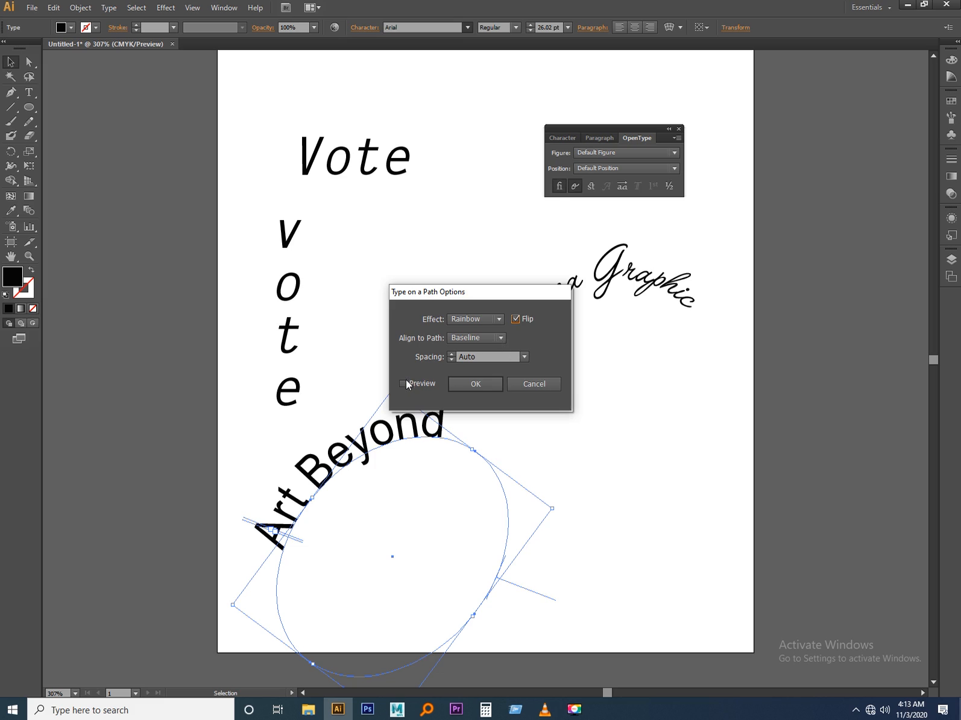
click(405, 383)
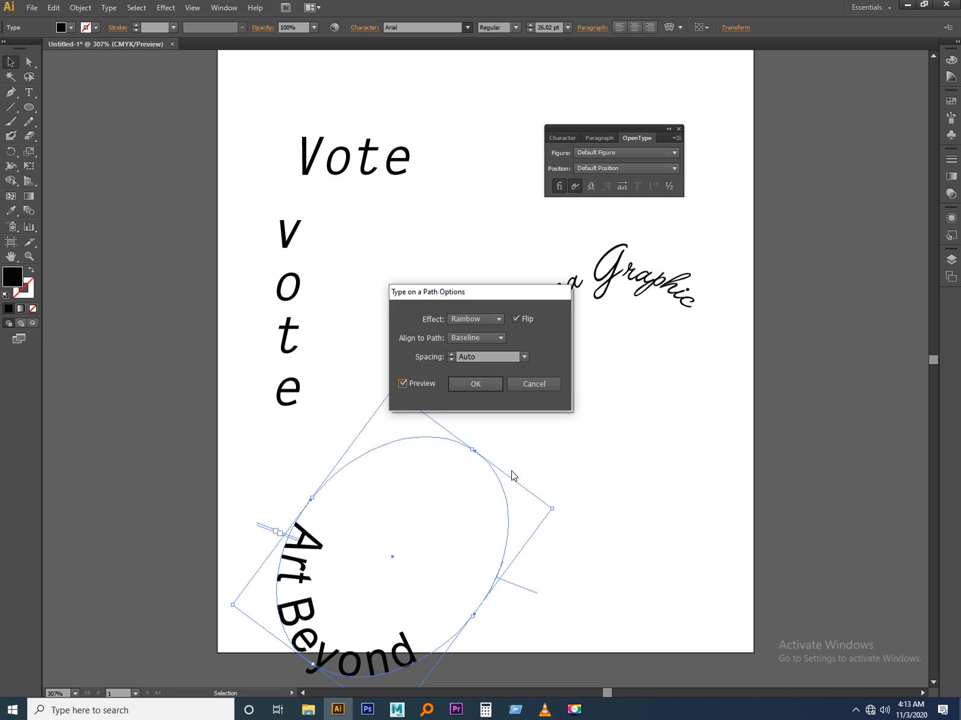
Try the Descender, Center and Ascender path alignments, set the alignment back to Baseline, and apply the options.
click(482, 338)
click(476, 364)
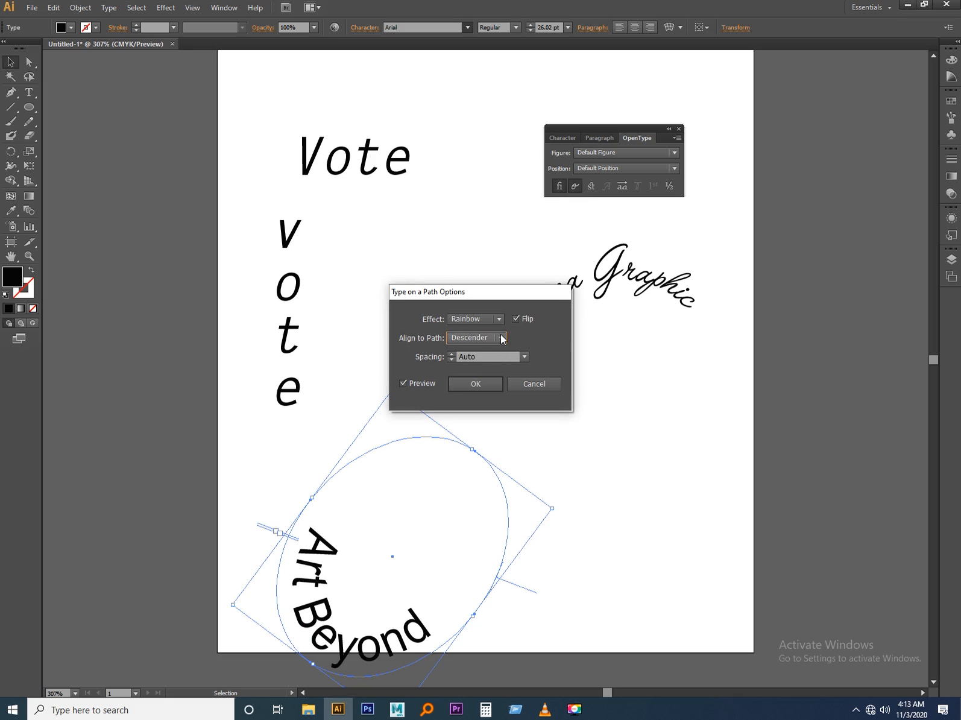
click(501, 338)
click(472, 378)
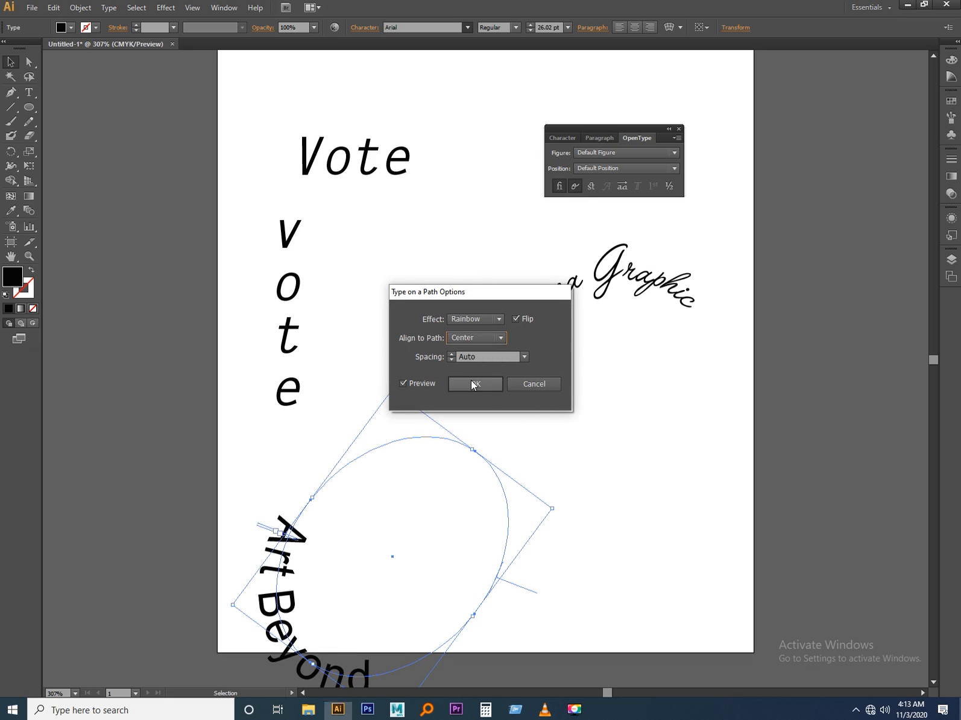
click(497, 341)
click(483, 350)
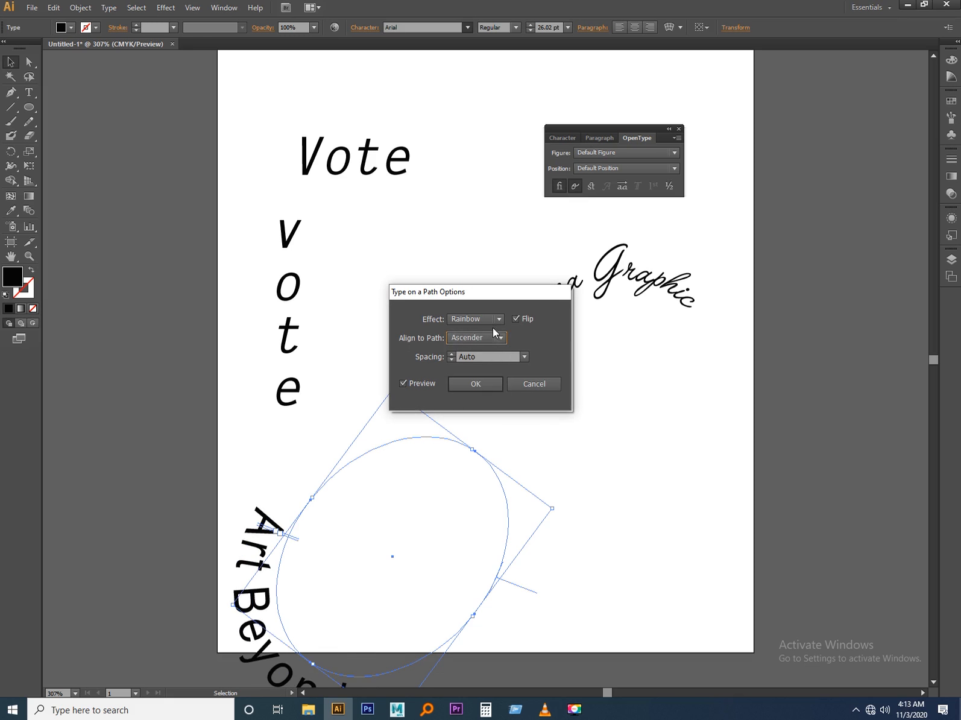
click(486, 339)
click(474, 390)
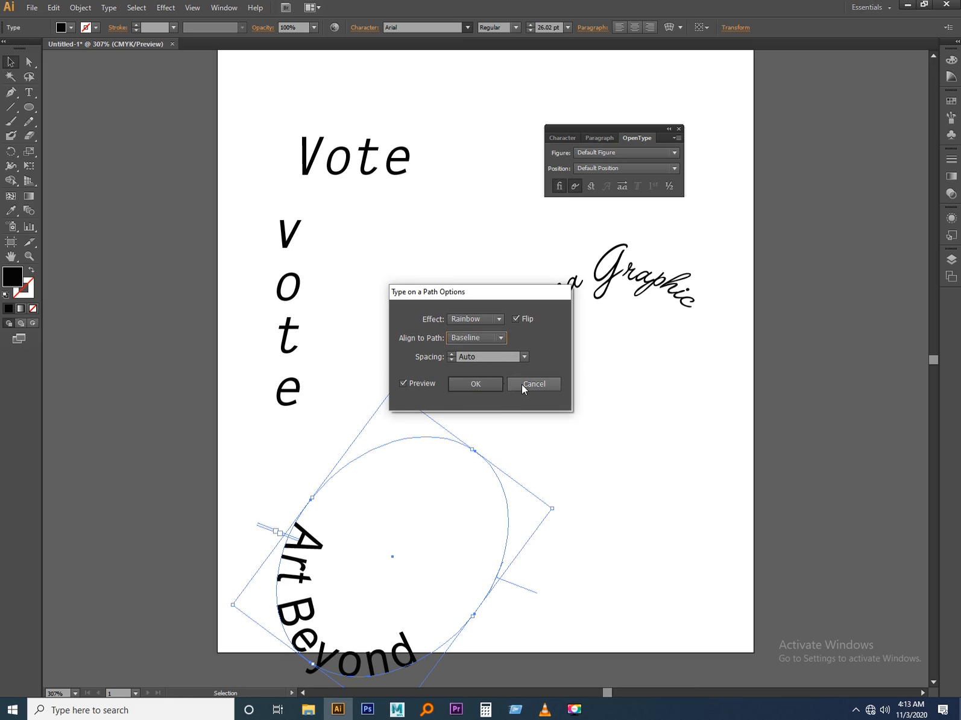
click(471, 381)
Move "Art Beyond" onto the first text's ellipse, rotate it to run along the lower arc, and widen its path.
drag(303, 561, 487, 402)
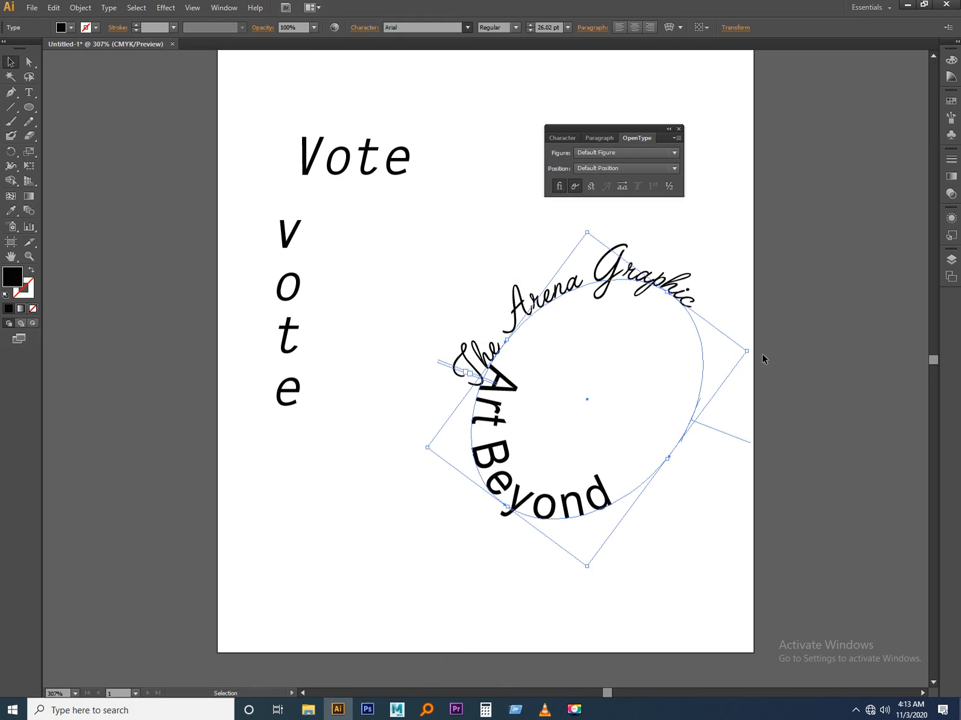
drag(753, 348, 657, 216)
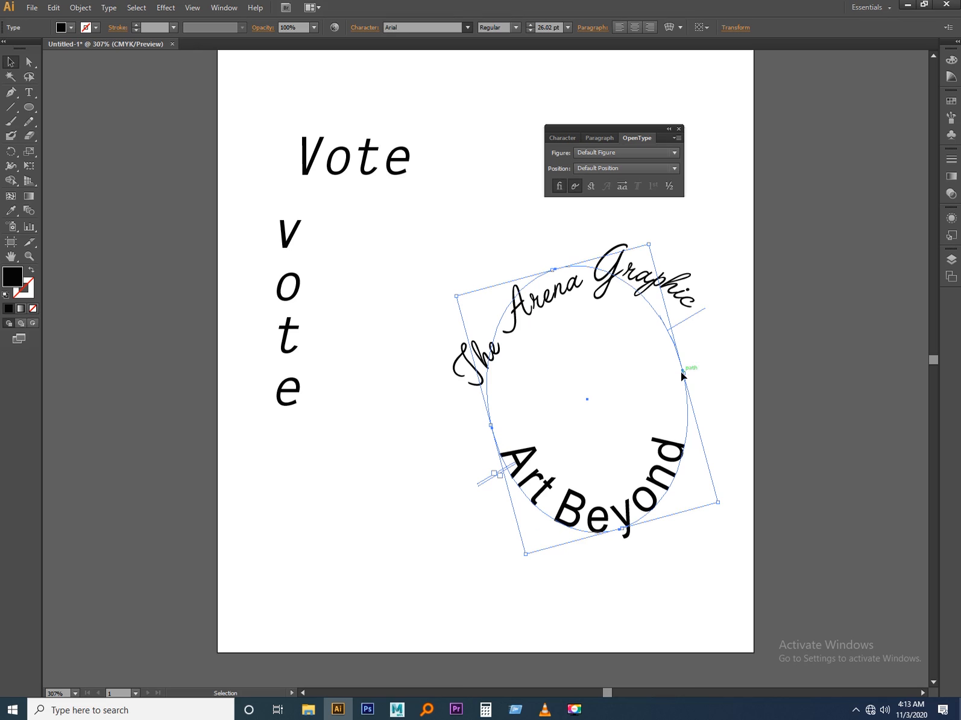
drag(685, 370, 713, 364)
Show the character settings and set the font size of the whole "Art Beyond" text to 17 pt.
click(565, 138)
click(517, 460)
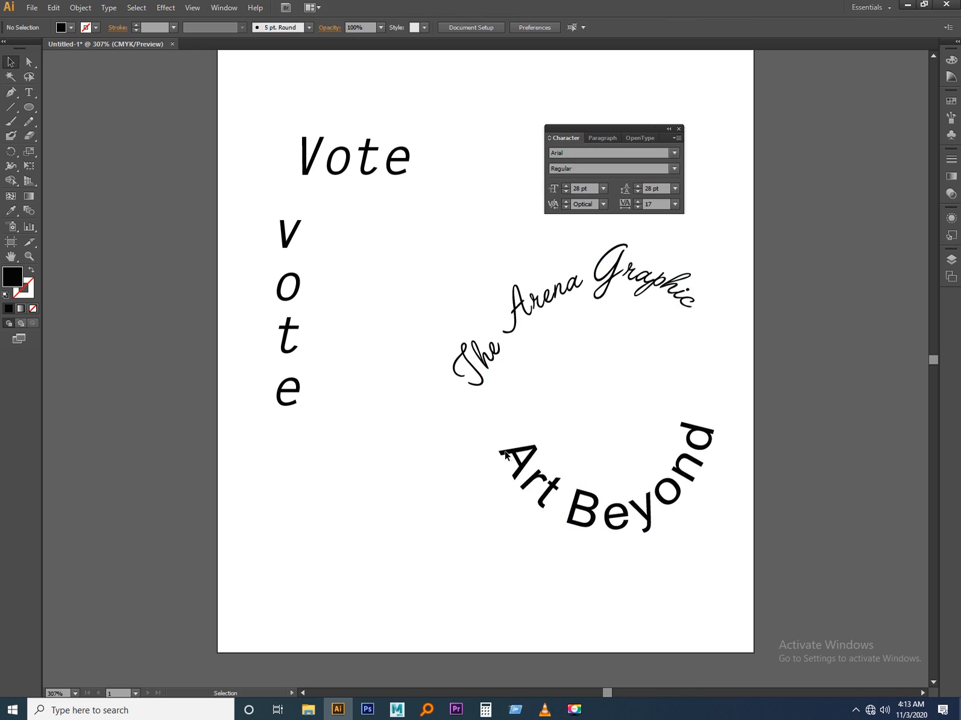
click(520, 465)
click(516, 458)
triple_click(521, 465)
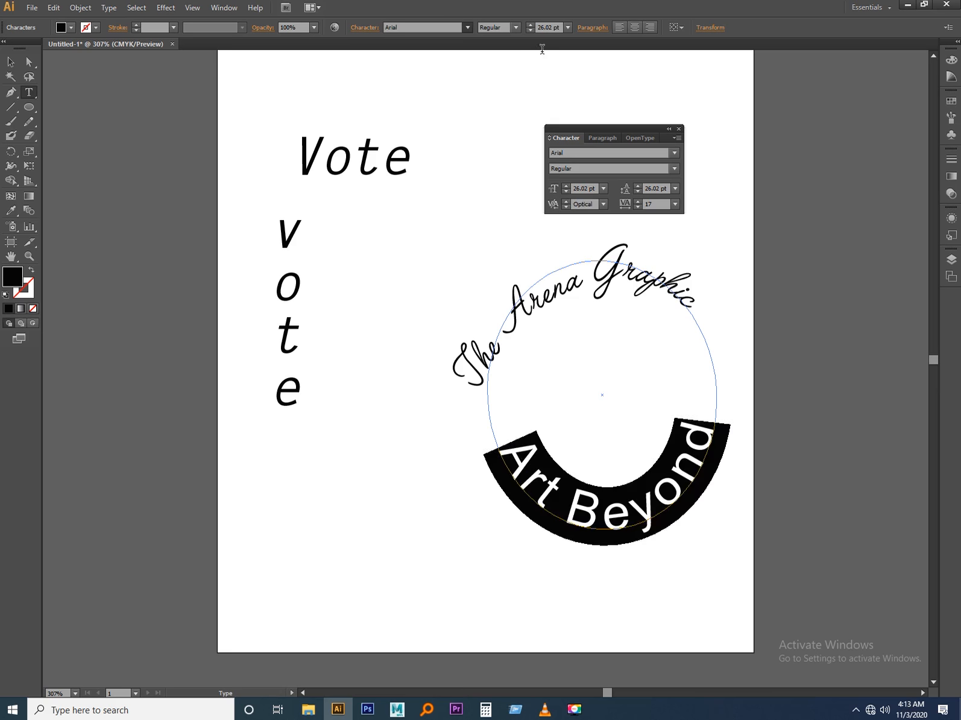
click(529, 27)
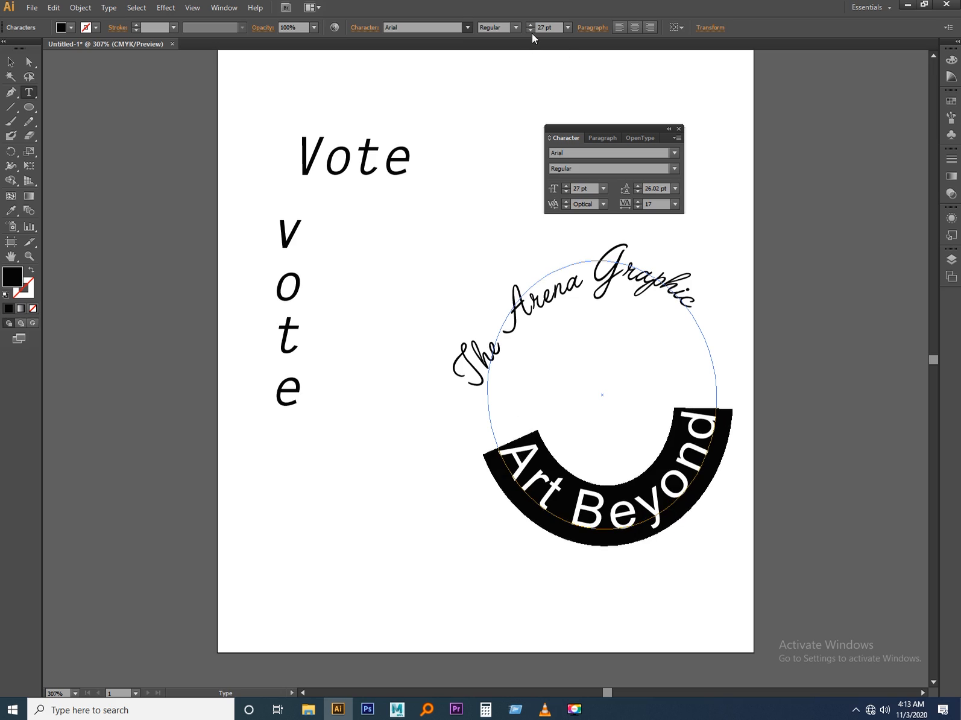
click(532, 31)
click(532, 31)
click(532, 31)
click(532, 31)
Set the tracking of "Art Beyond" to 70 and place the text cursor after its last letter.
click(639, 203)
click(640, 203)
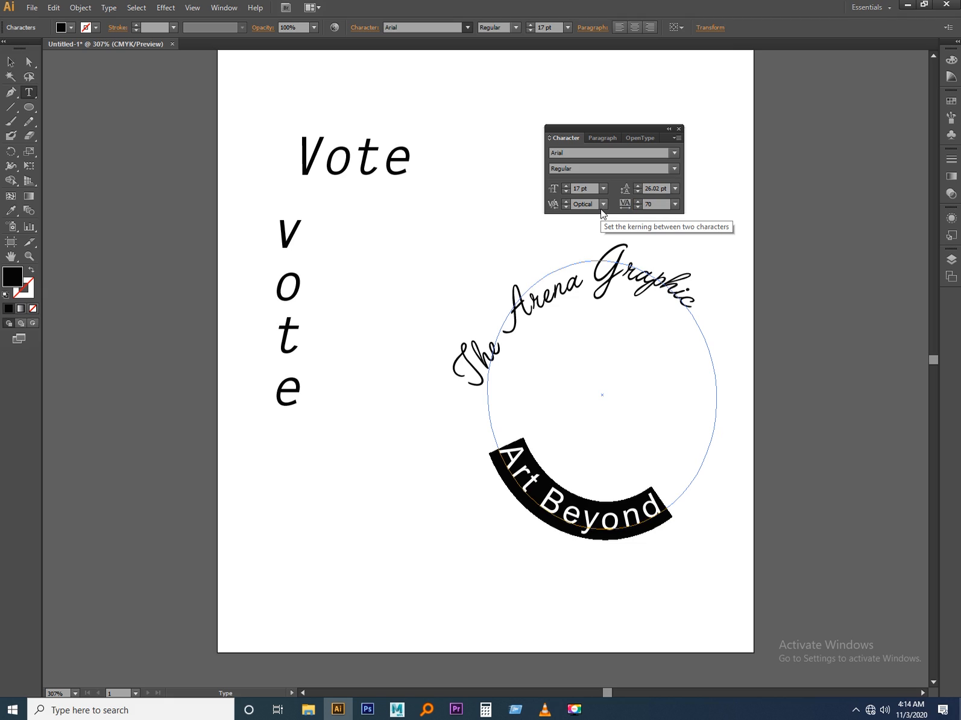
key(Right)
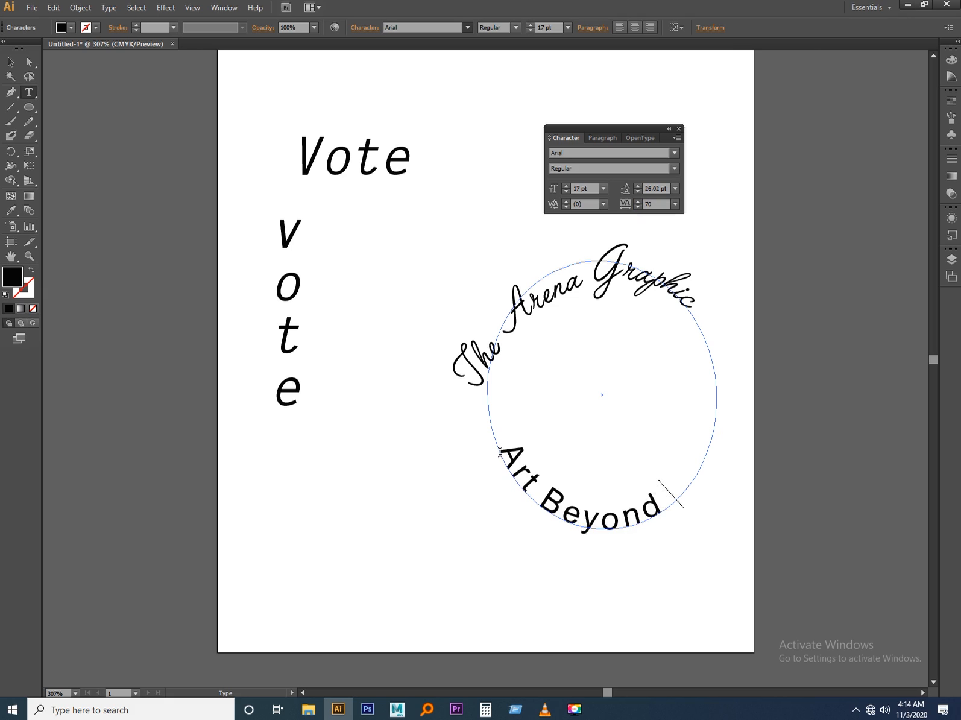
Rotate the "Art Beyond" path text counterclockwise so it sits centred along the bottom of the circle.
click(10, 61)
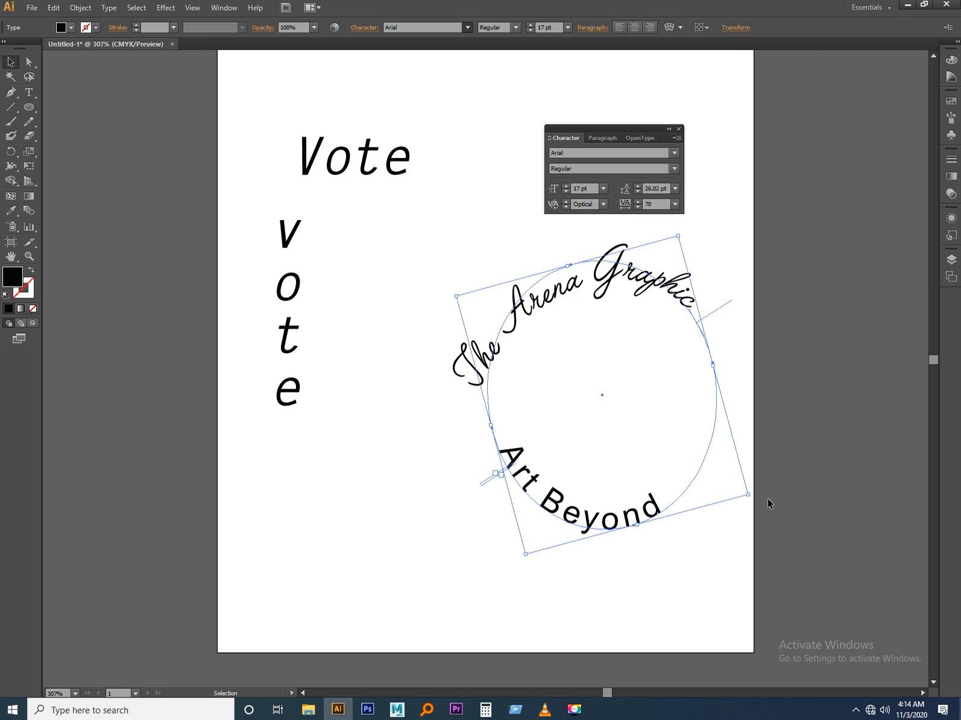
drag(753, 500, 814, 452)
click(812, 545)
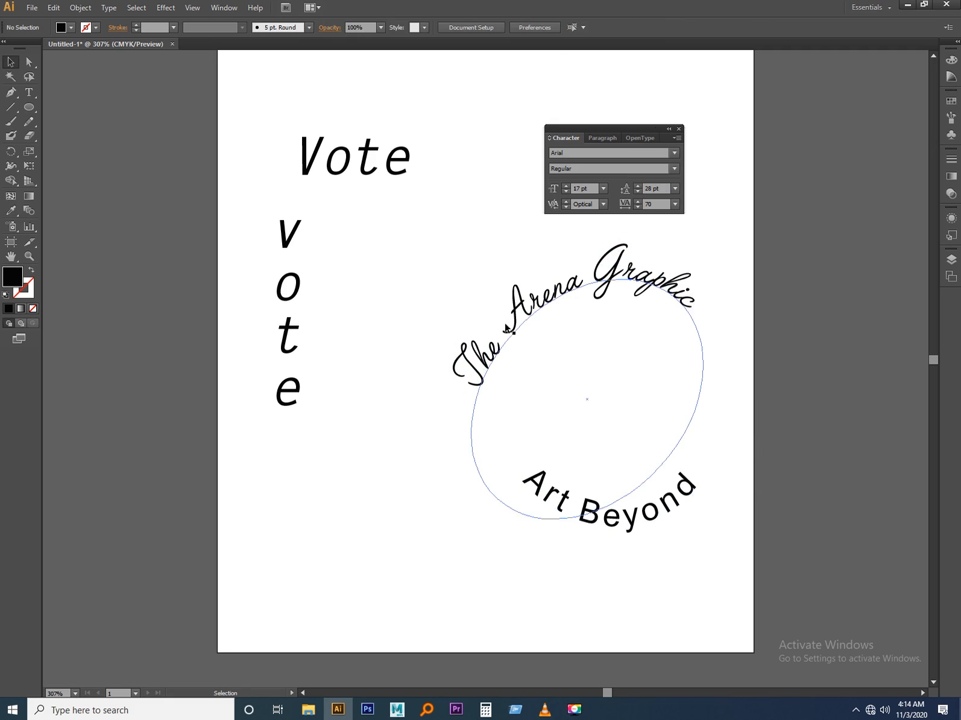
Draw a small black star about 0.54 cm wide in the left gap between the two curved texts.
click(25, 111)
drag(25, 113, 66, 165)
mouse_move(492, 414)
mouse_down()
mouse_move(514, 439)
mouse_move(504, 428)
mouse_up()
click(11, 62)
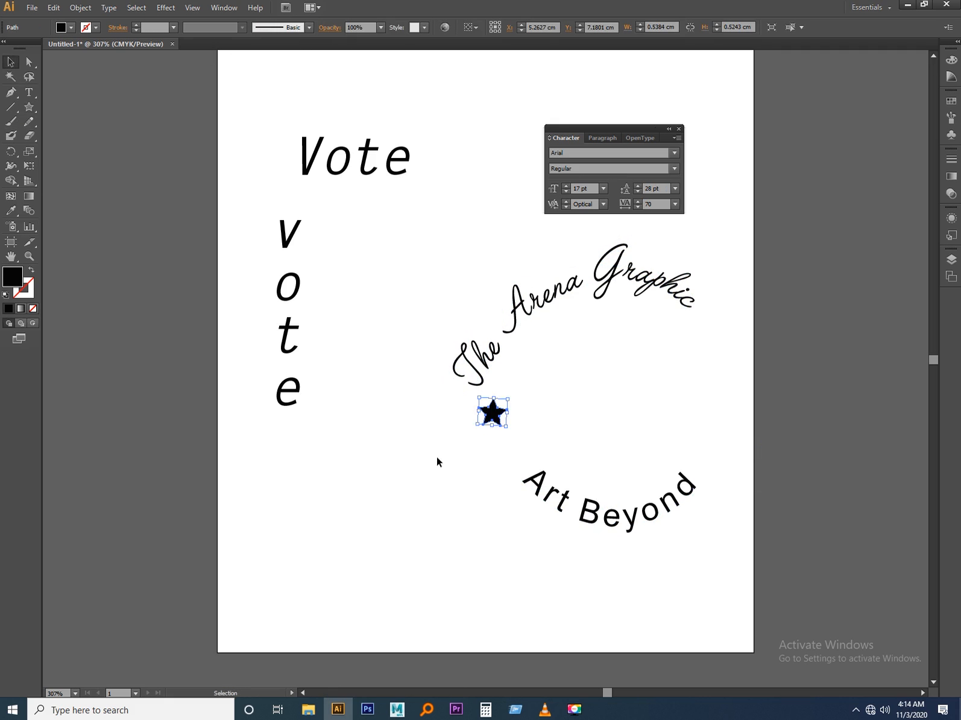
Duplicate the star just below the first one and copy the pair to the gap on the circle's right side.
click(493, 444)
drag(490, 403, 716, 393)
shift+click(494, 414)
Reflect the right-hand star pair about the vertical axis, lower it into the gap, and rotate it slightly to follow the circle.
right_click(715, 392)
mouse_move(767, 538)
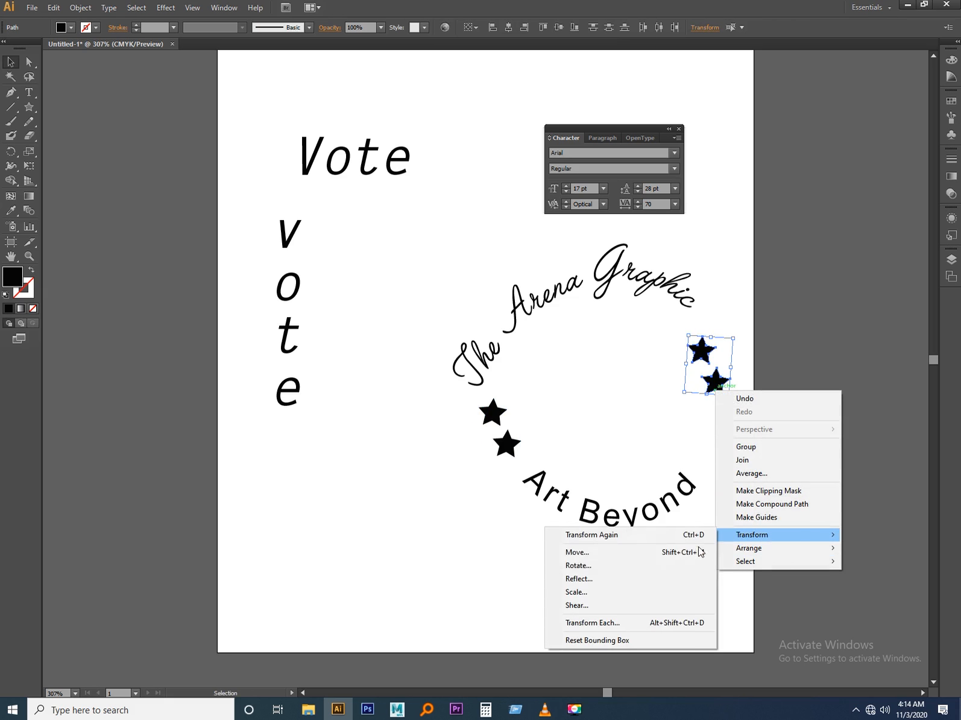
click(603, 579)
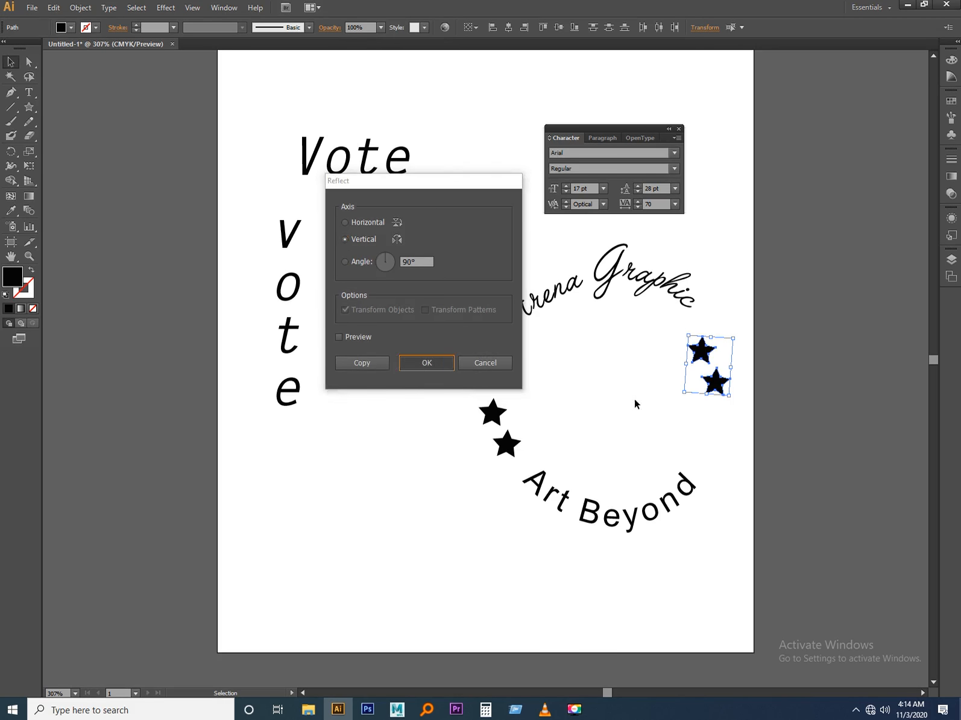
click(410, 363)
drag(707, 385, 707, 413)
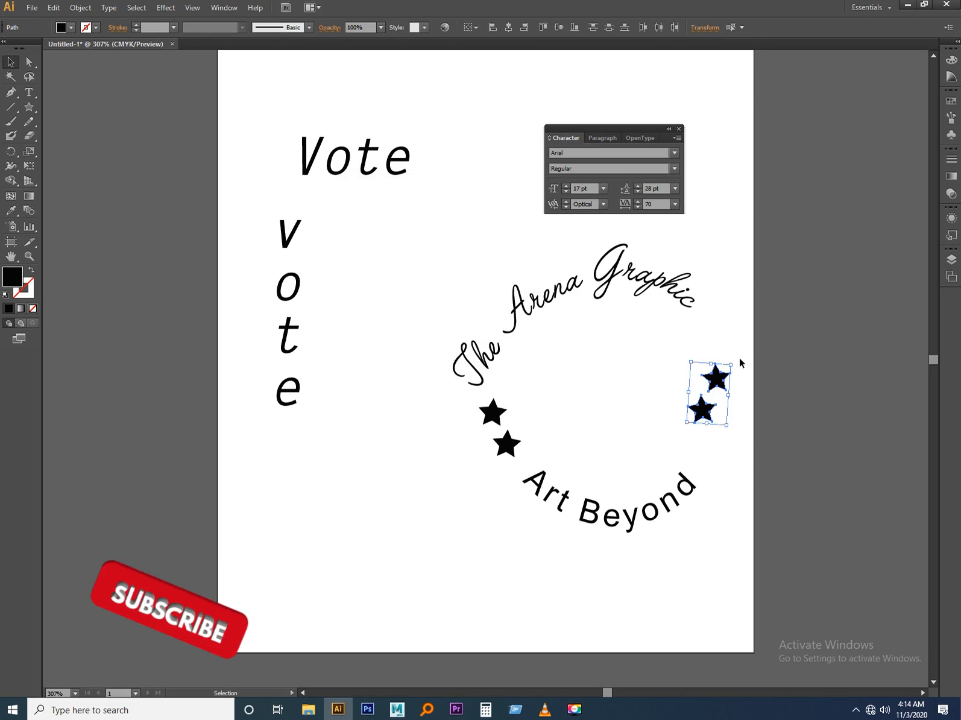
drag(736, 361, 731, 351)
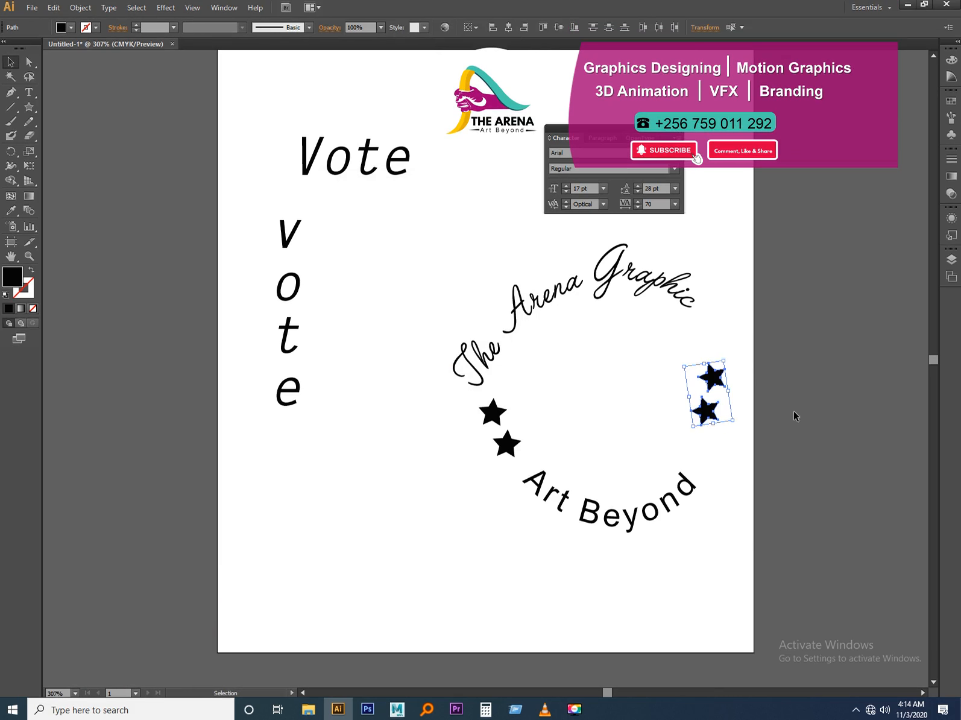
click(787, 428)
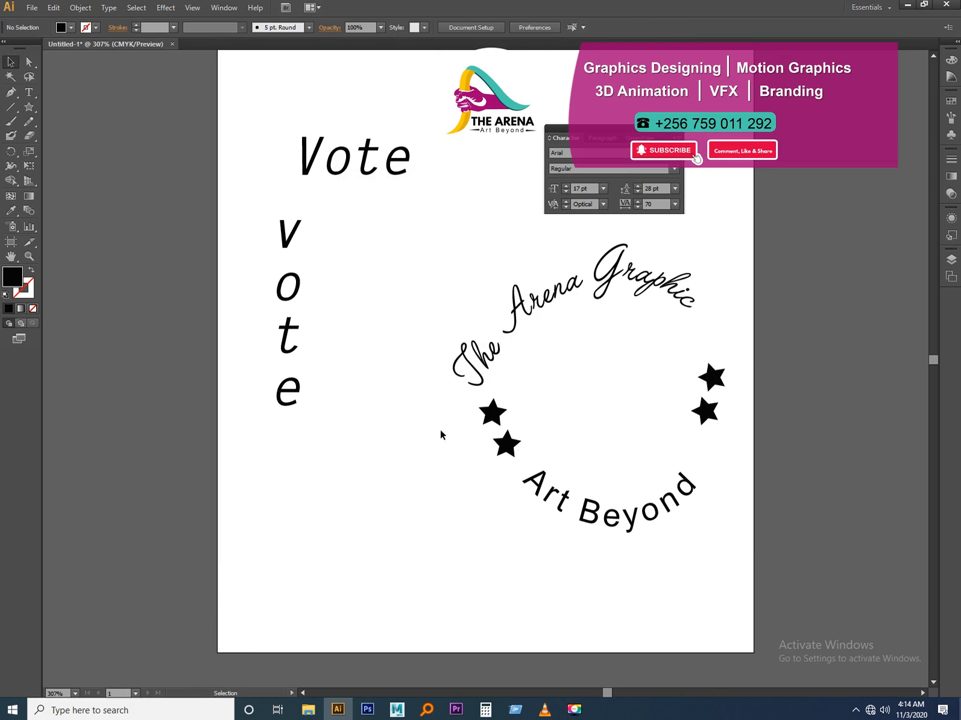
Draw a wavy five-point open path below the vertical "Vote" with the Pen tool and swap its fill and stroke.
click(10, 92)
drag(119, 441, 162, 443)
drag(234, 497, 281, 522)
drag(379, 519, 390, 471)
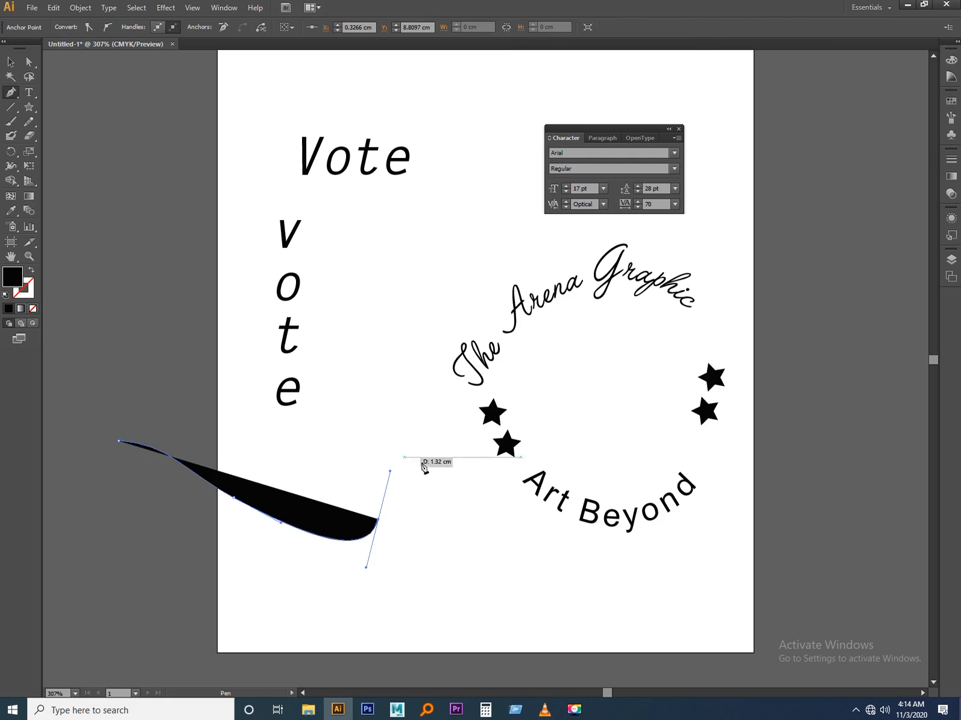
drag(465, 499, 495, 534)
drag(599, 598, 655, 570)
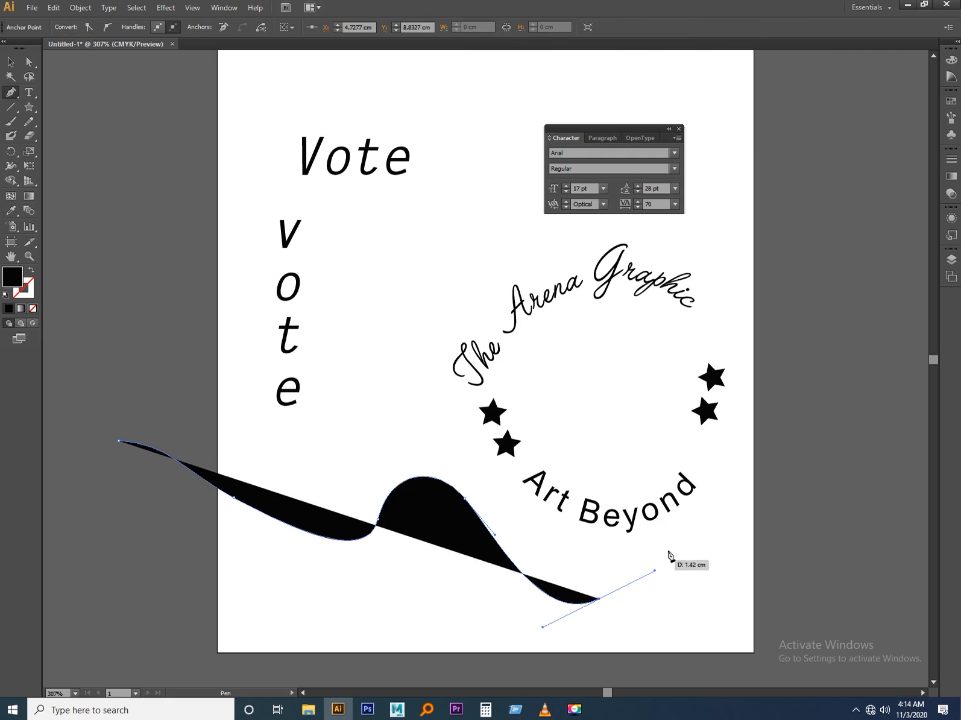
click(30, 272)
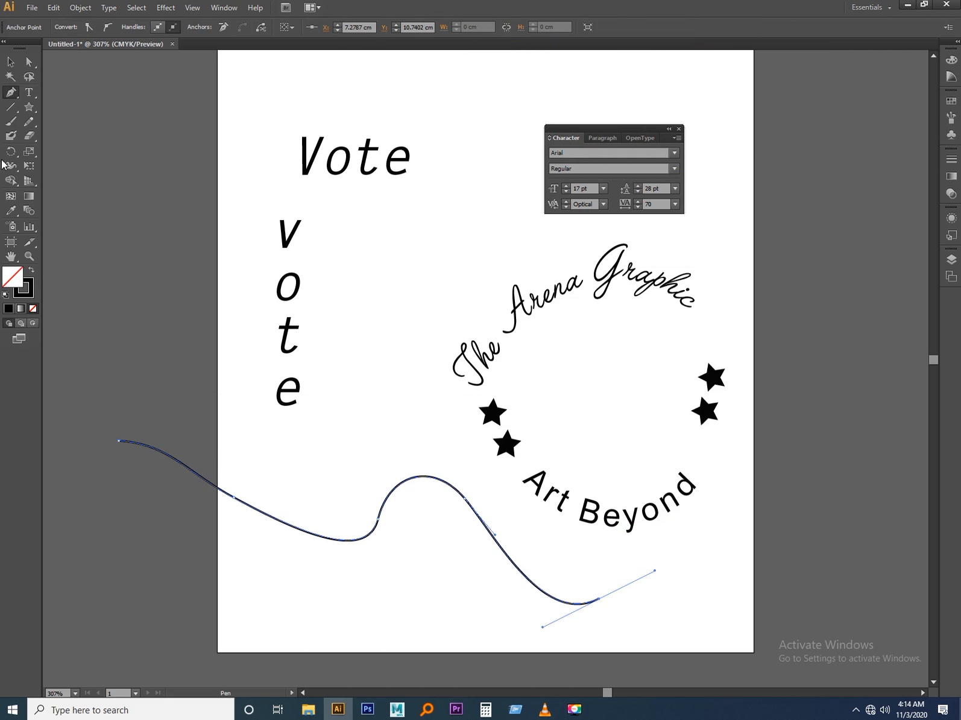
click(10, 61)
Try pasting a copy of "The Arena Graphic" onto the wavy path as vertical type, and undo it.
click(530, 309)
triple_click(529, 309)
key(ctrl+c)
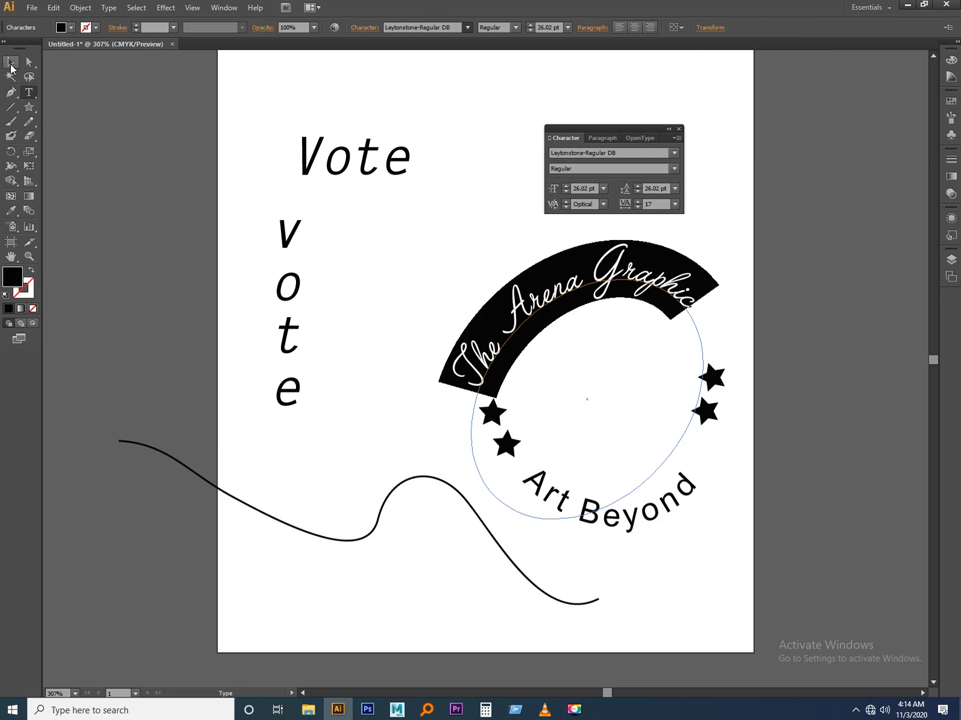
click(10, 61)
click(28, 92)
drag(30, 100, 59, 137)
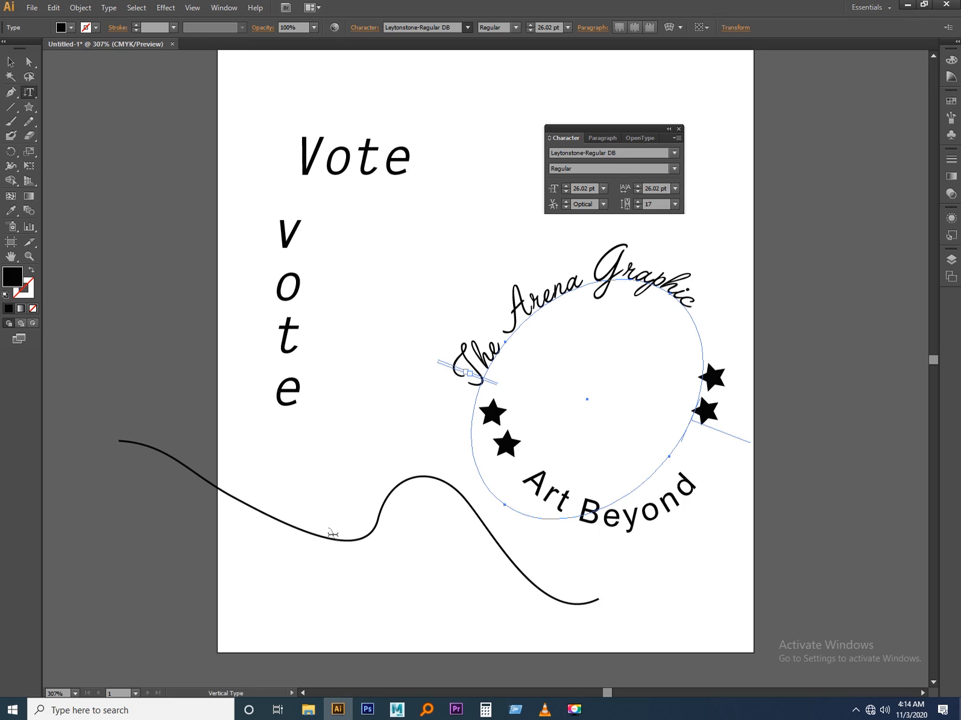
click(262, 512)
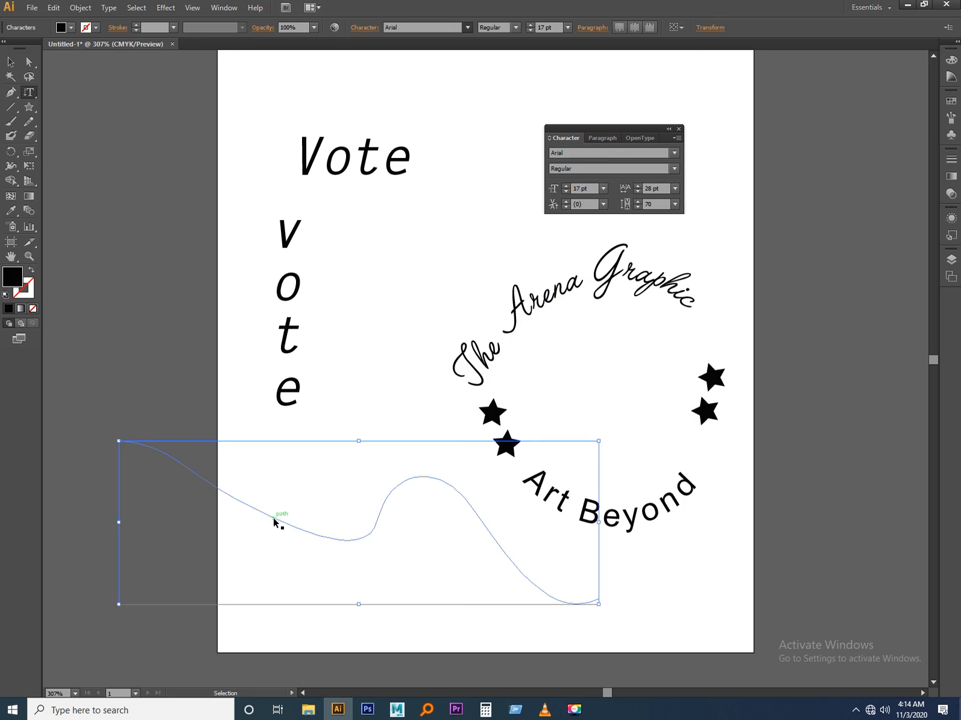
key(ctrl+v)
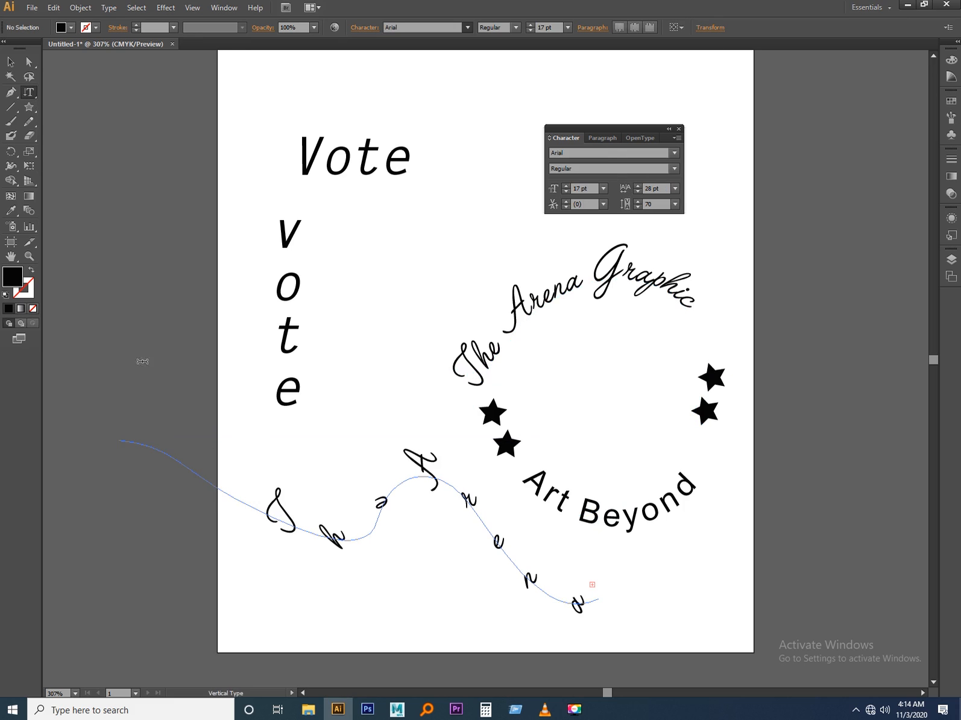
click(10, 61)
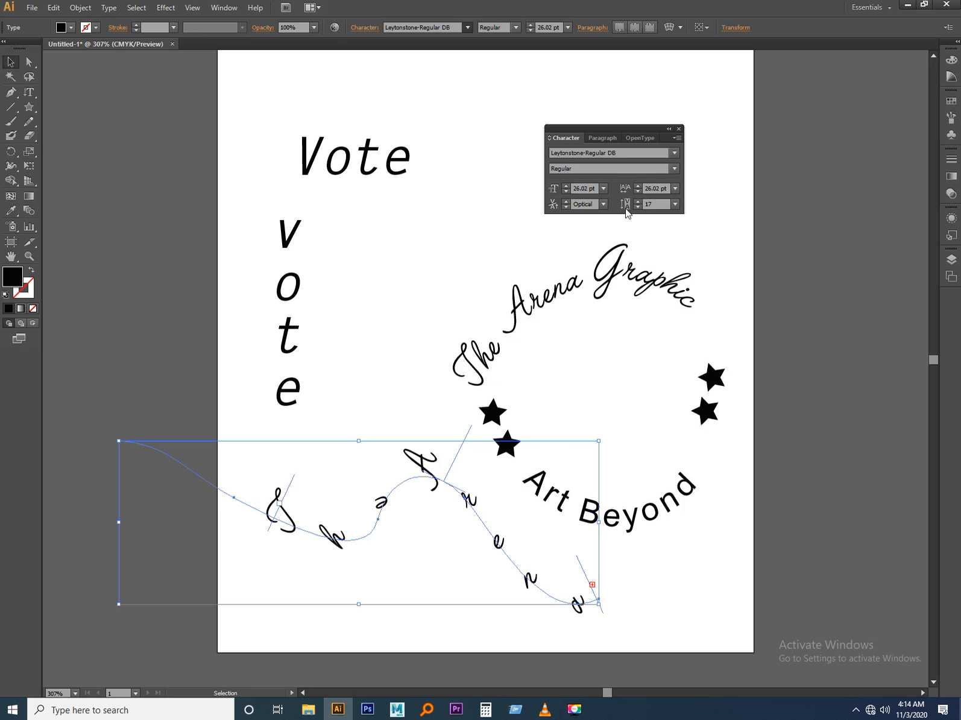
key(ctrl+z)
Copy the "Art Beyond" text and paste it onto the wavy line with the Type on a Path tool.
triple_click(653, 507)
key(ctrl+c)
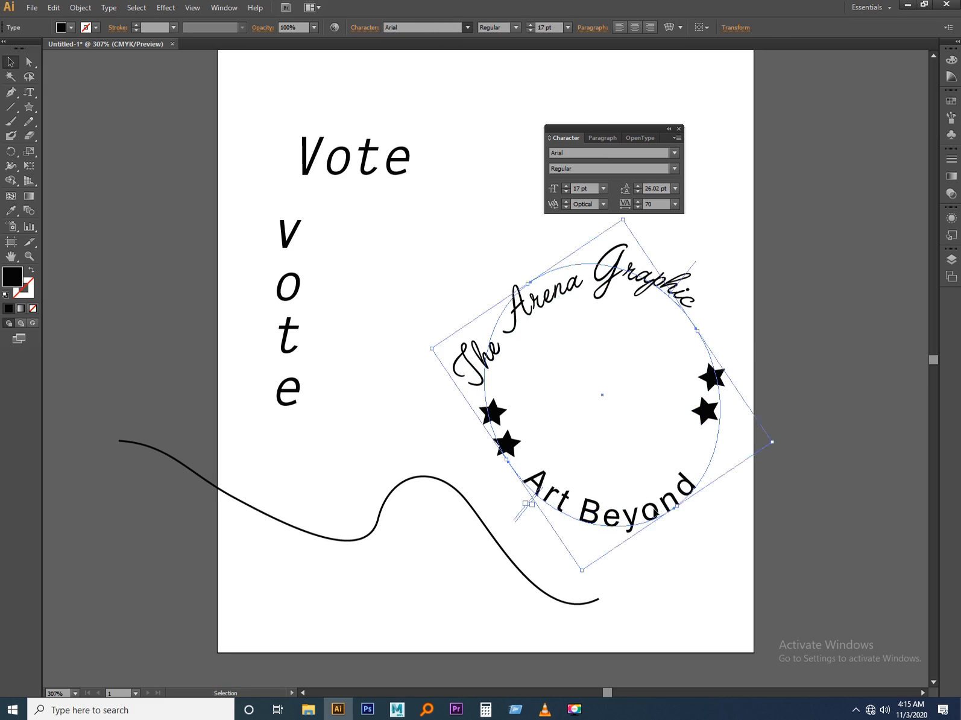
key(Escape)
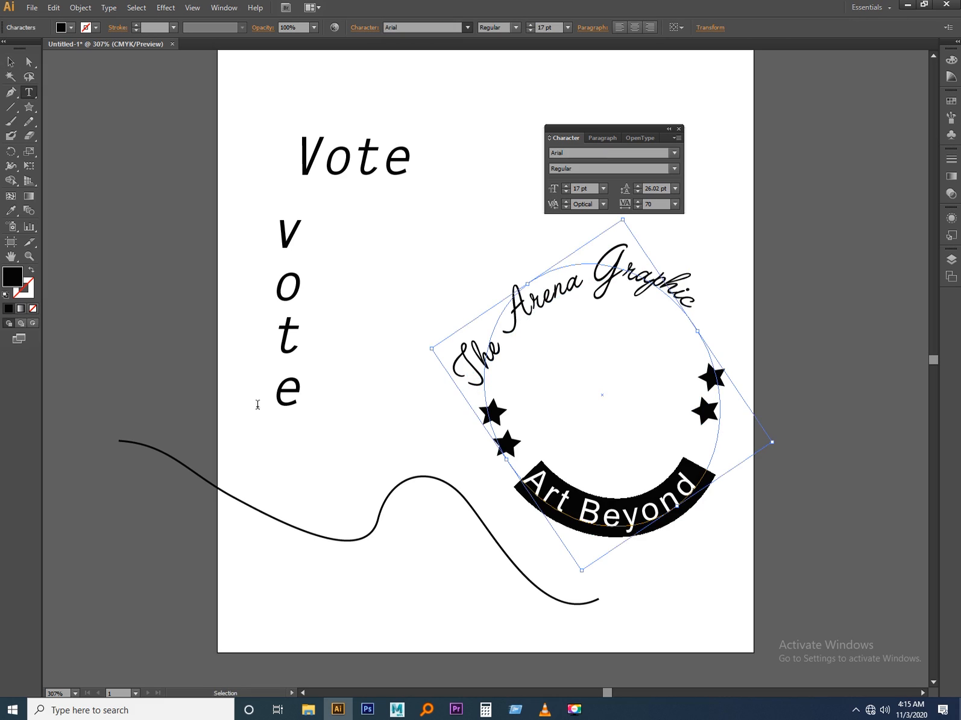
click(26, 96)
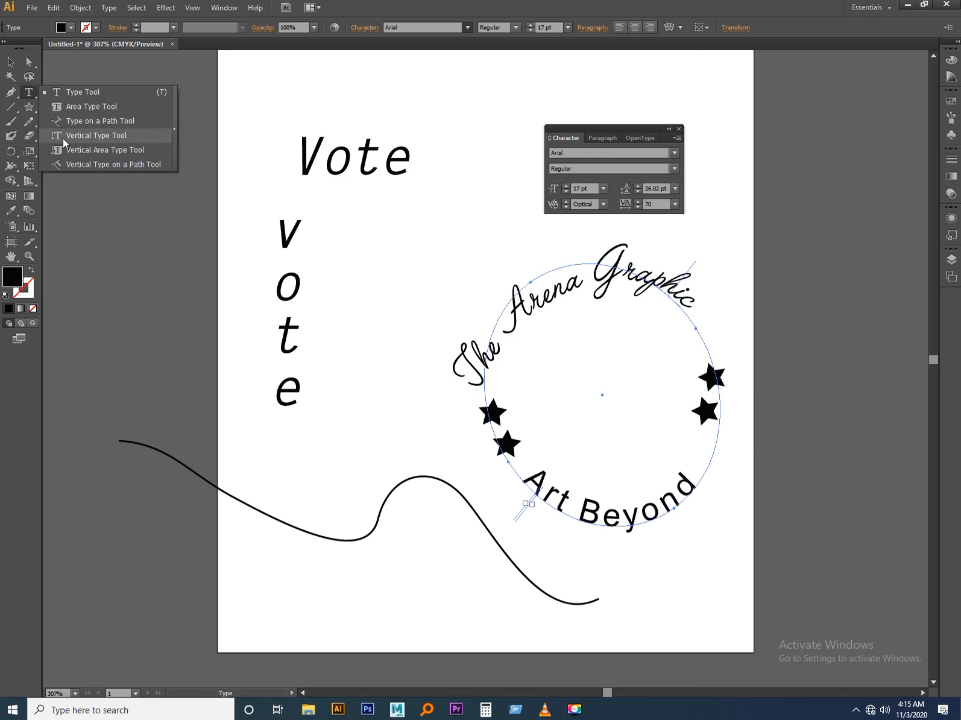
click(96, 121)
click(171, 463)
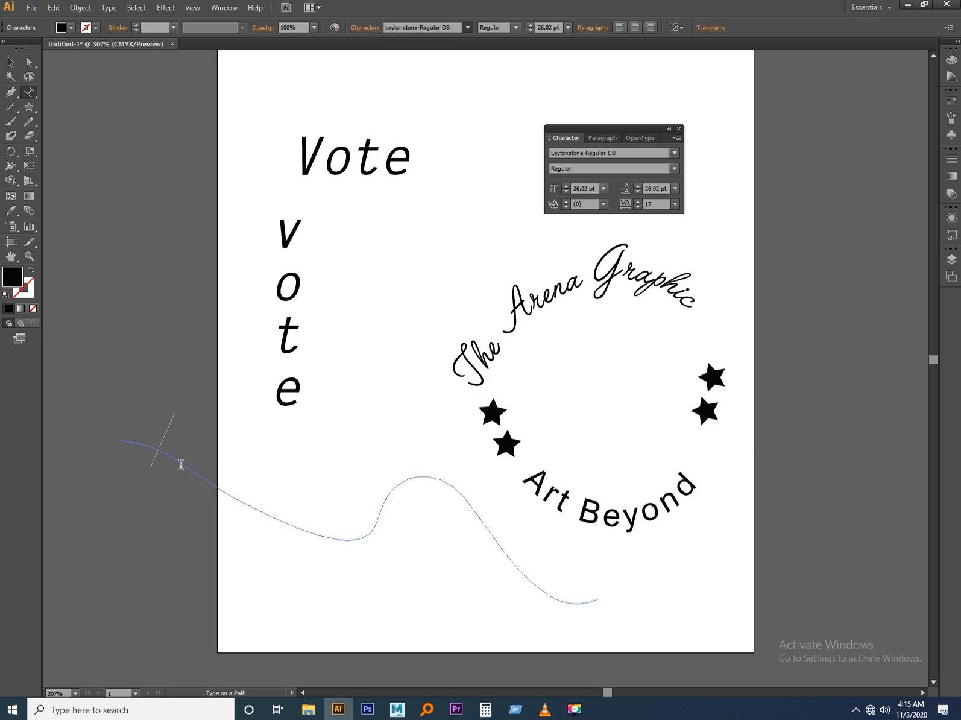
key(ctrl+v)
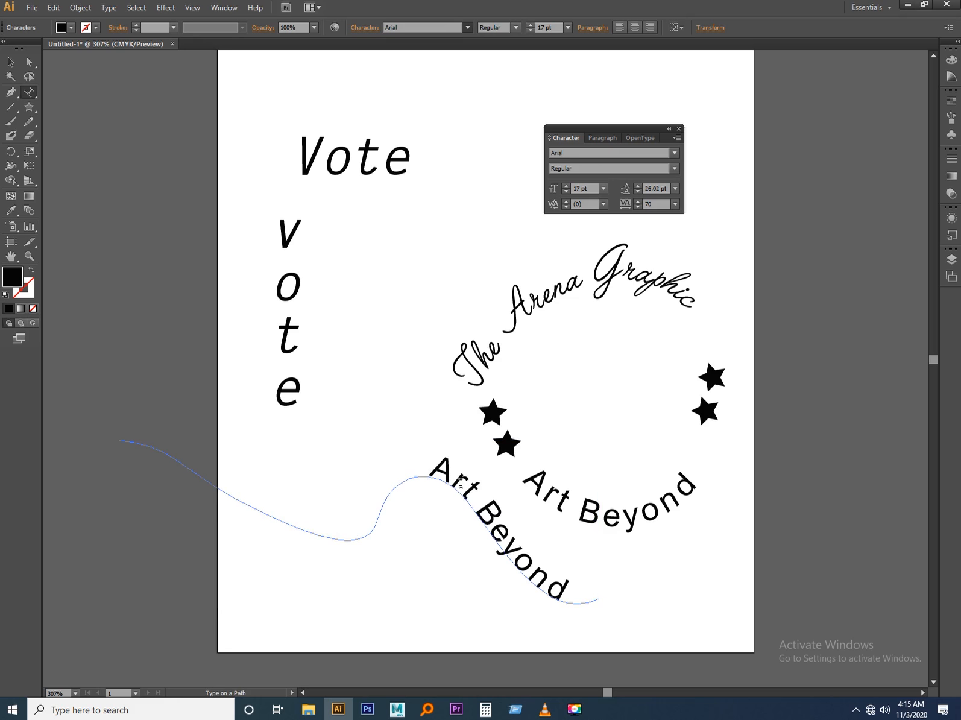
Delete the spaces in front of the pasted "Art Beyond" to slide it back toward the start of the wavy path.
key(BackSpace)
key(BackSpace)
key(BackSpace)
key(BackSpace)
key(BackSpace)
key(BackSpace)
key(BackSpace)
key(BackSpace)
key(BackSpace)
key(BackSpace)
key(BackSpace)
key(BackSpace)
key(BackSpace)
key(BackSpace)
key(BackSpace)
key(BackSpace)
key(BackSpace)
key(BackSpace)
key(BackSpace)
key(BackSpace)
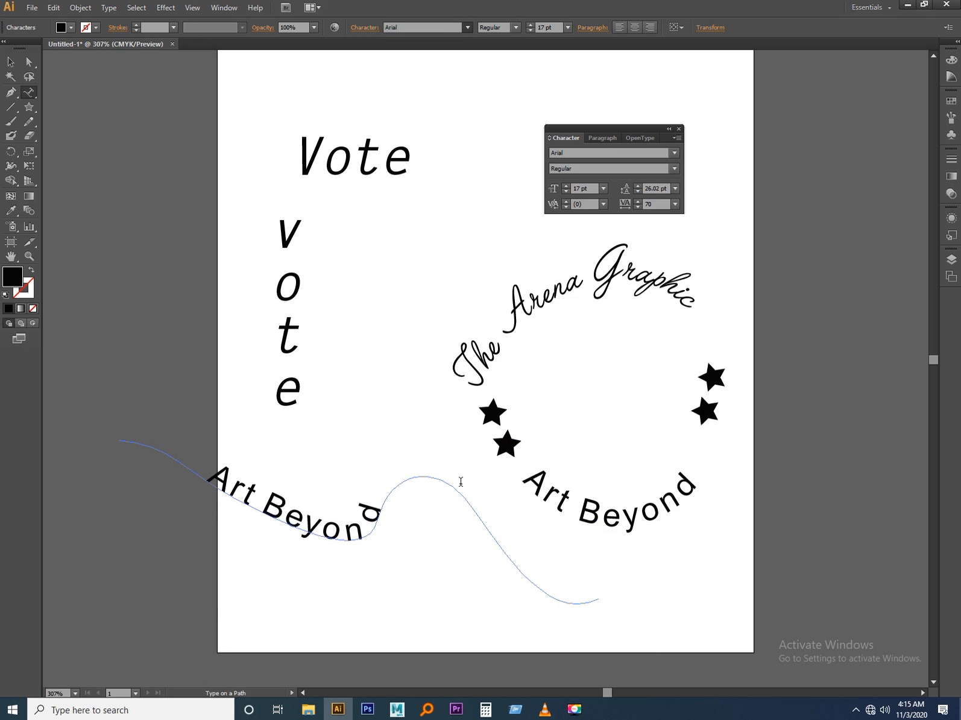
key(BackSpace)
key(BackSpace)
key(BackSpace)
key(BackSpace)
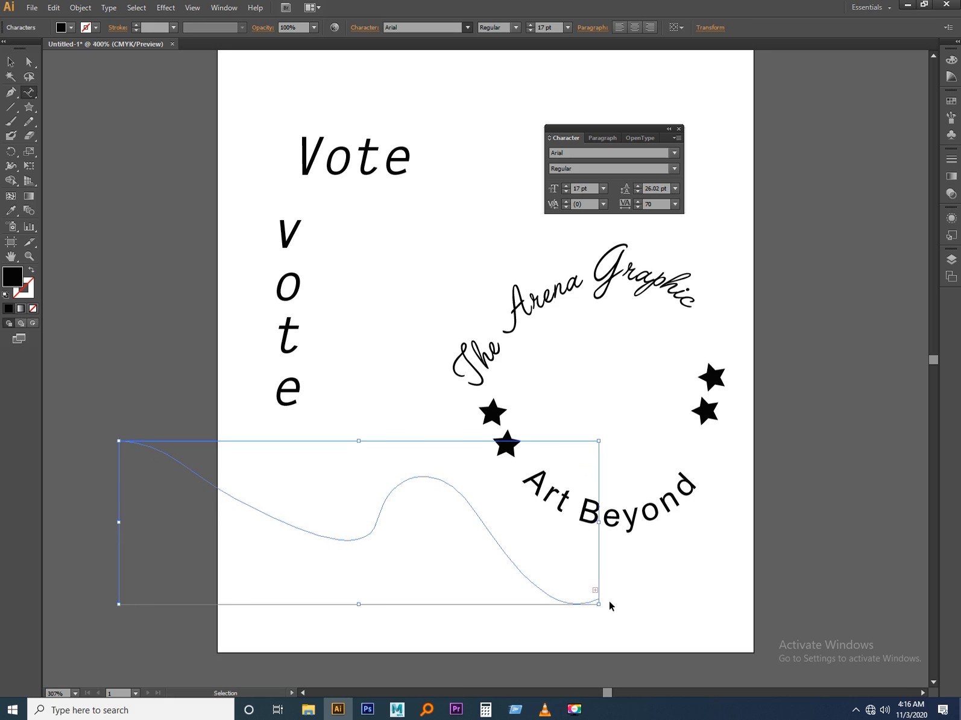
Examine the overflow mark and end bracket at the right end of the wavy path up close.
key(ctrl+equal)
key(ctrl+equal)
key(ctrl+equal)
click(11, 66)
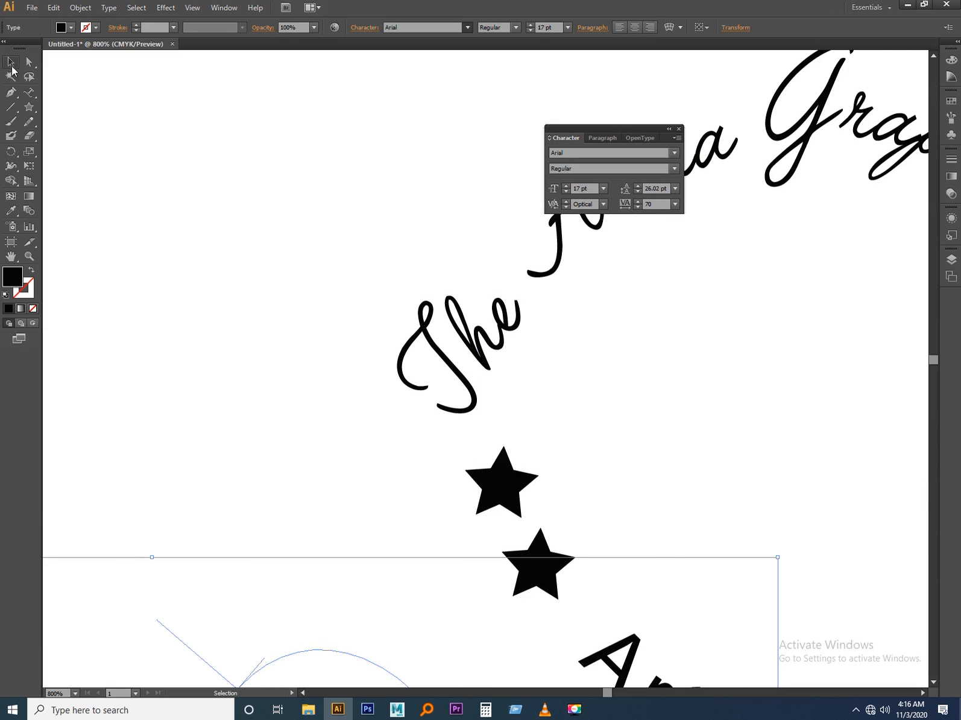
drag(567, 564, 321, 217)
drag(523, 462, 490, 371)
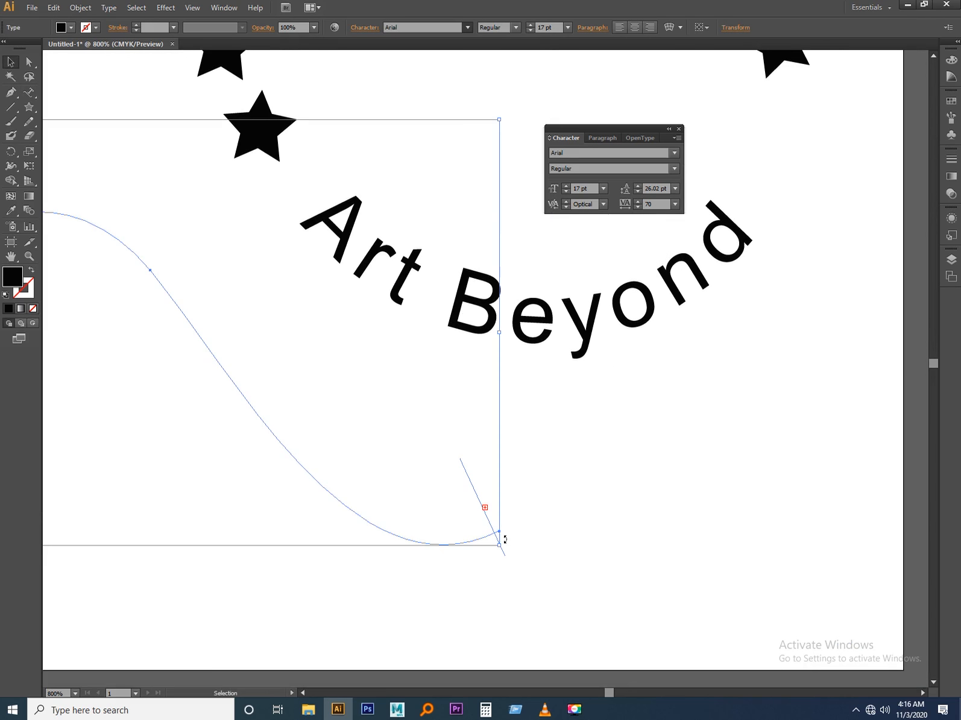
scroll(508, 538, up, 4)
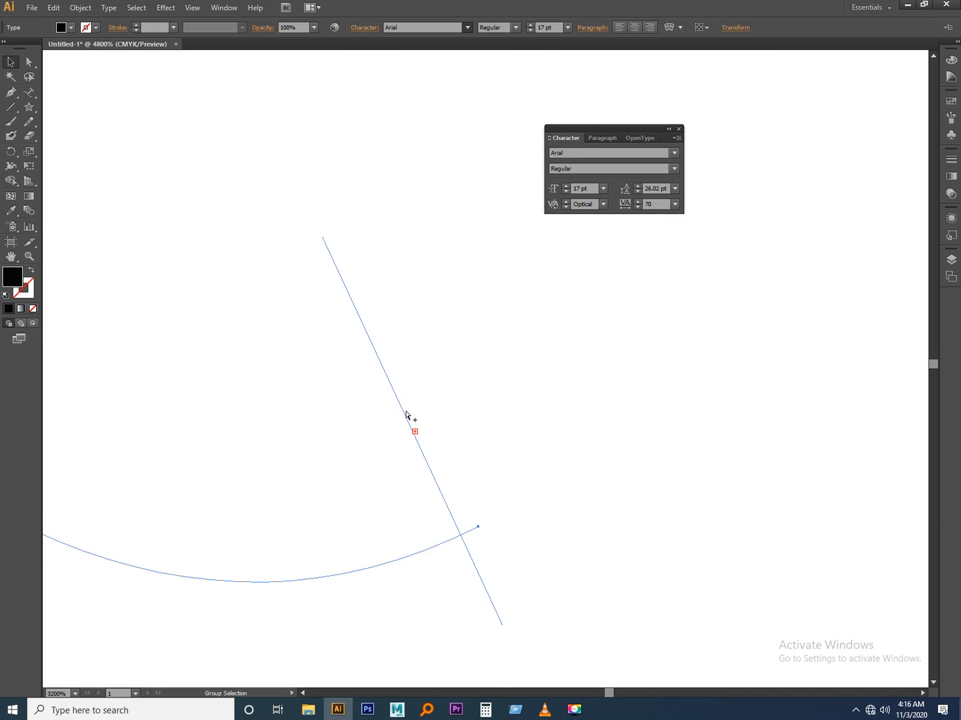
scroll(440, 468, down, 1)
scroll(441, 468, down, 6)
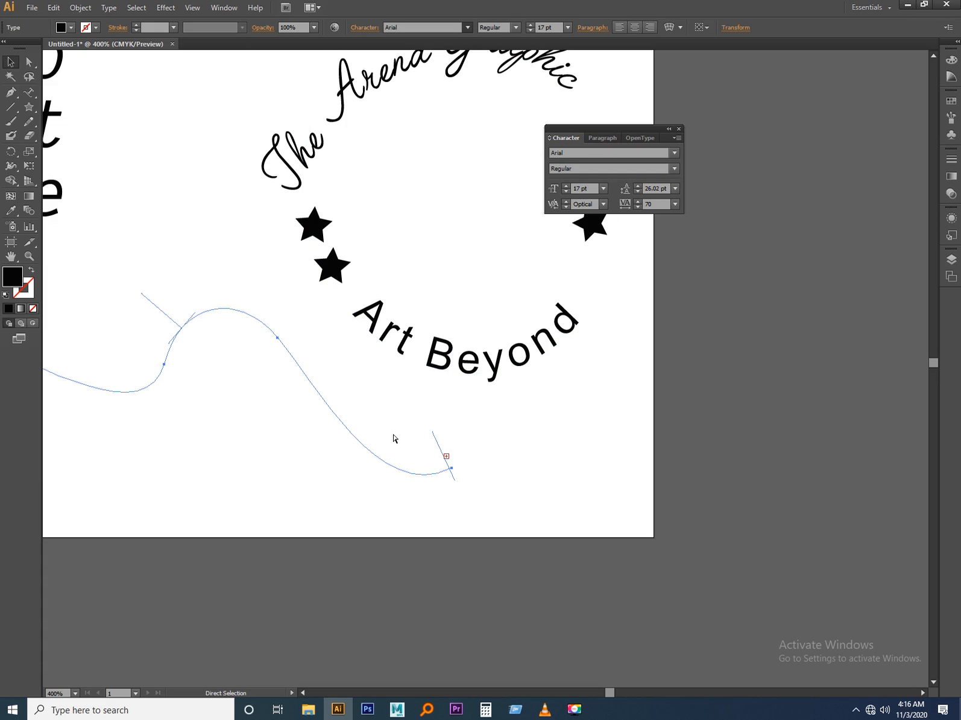
Undo the last spacing edit of the wavy path's text and move the path's end bracket slightly inward.
key(ctrl+z)
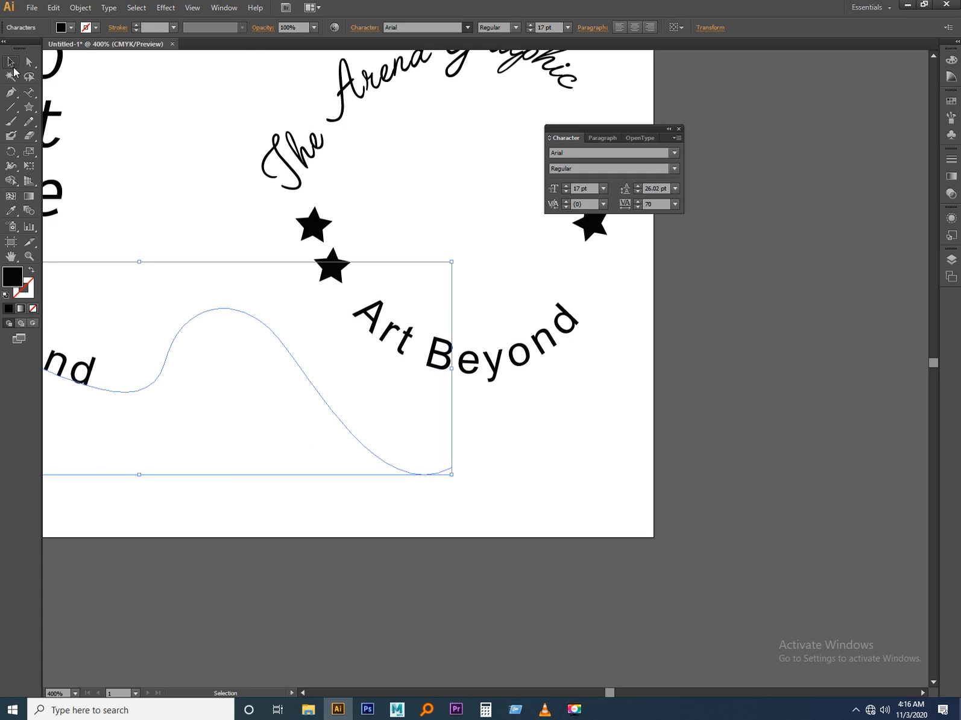
drag(218, 372, 487, 392)
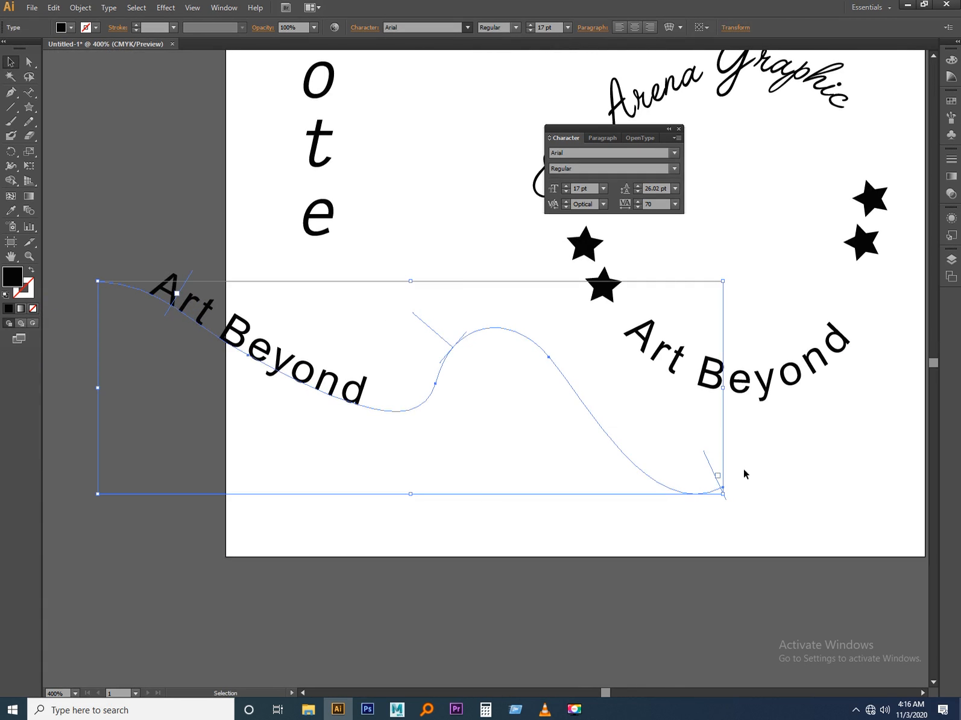
click(737, 512)
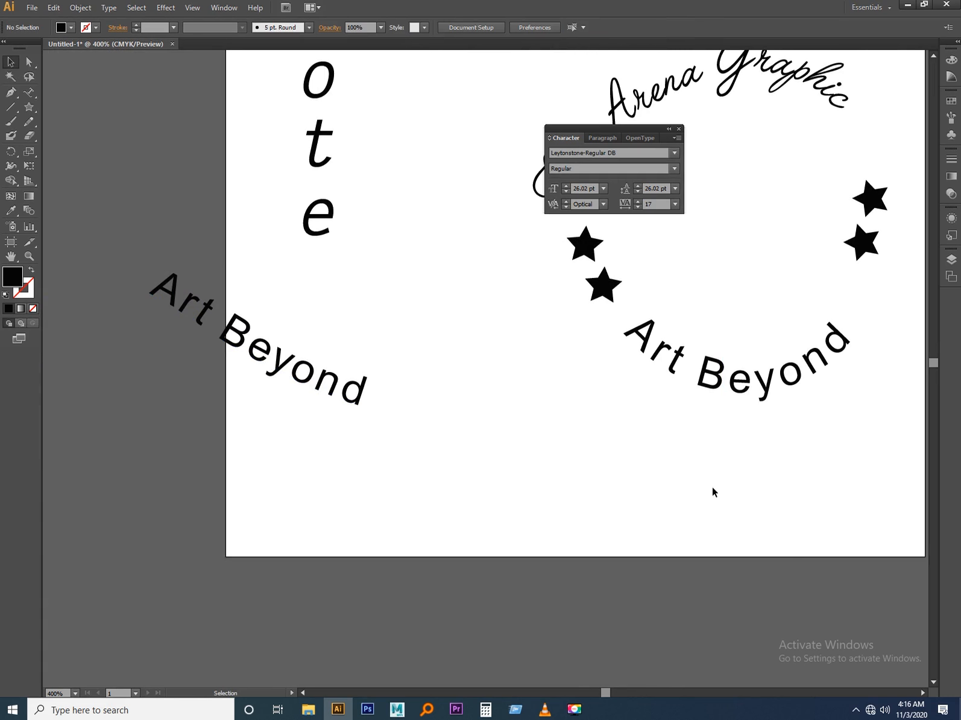
drag(673, 452, 734, 546)
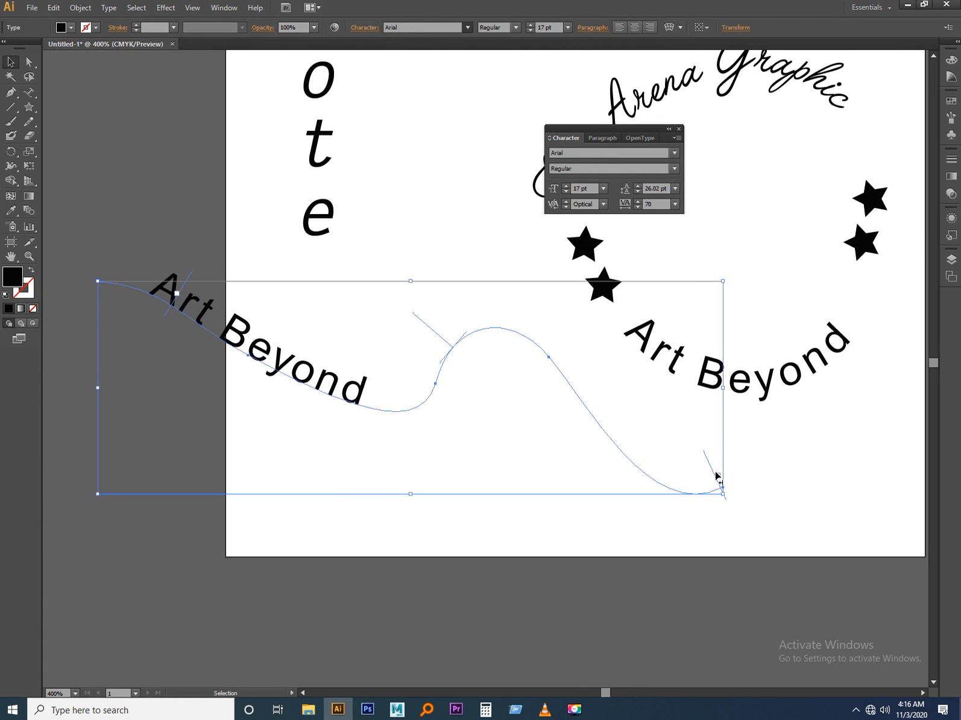
drag(719, 480, 701, 482)
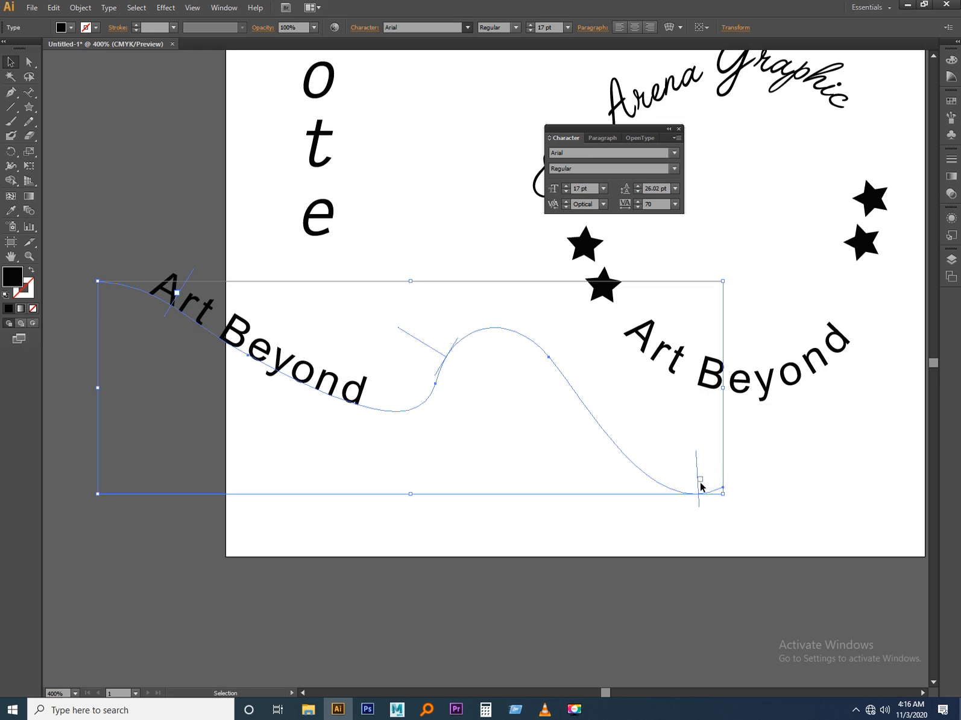
key(t)
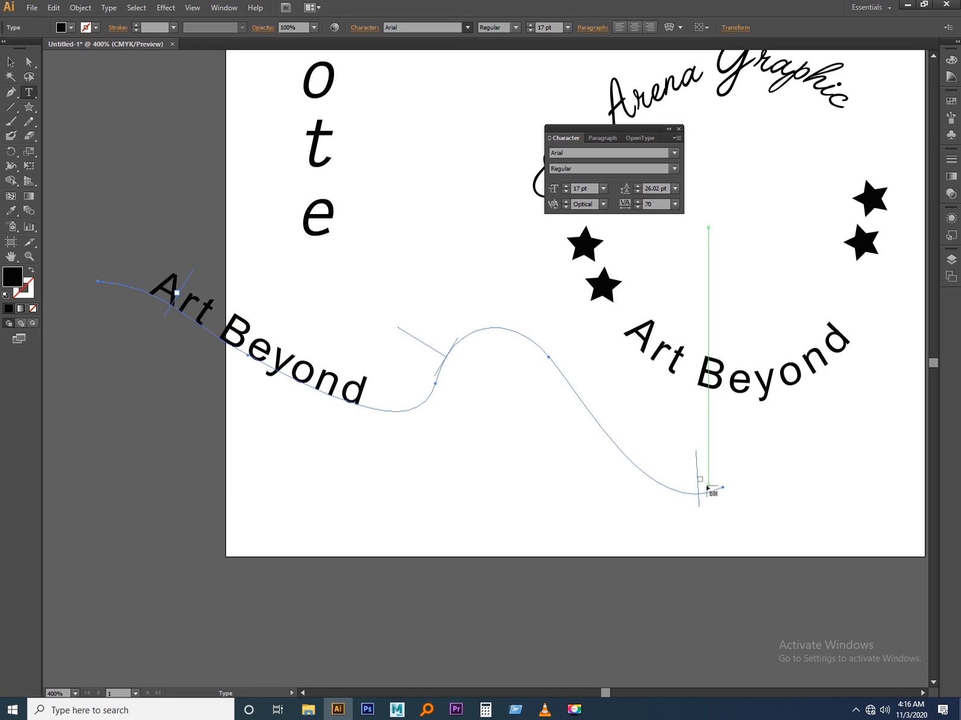
drag(699, 479, 666, 470)
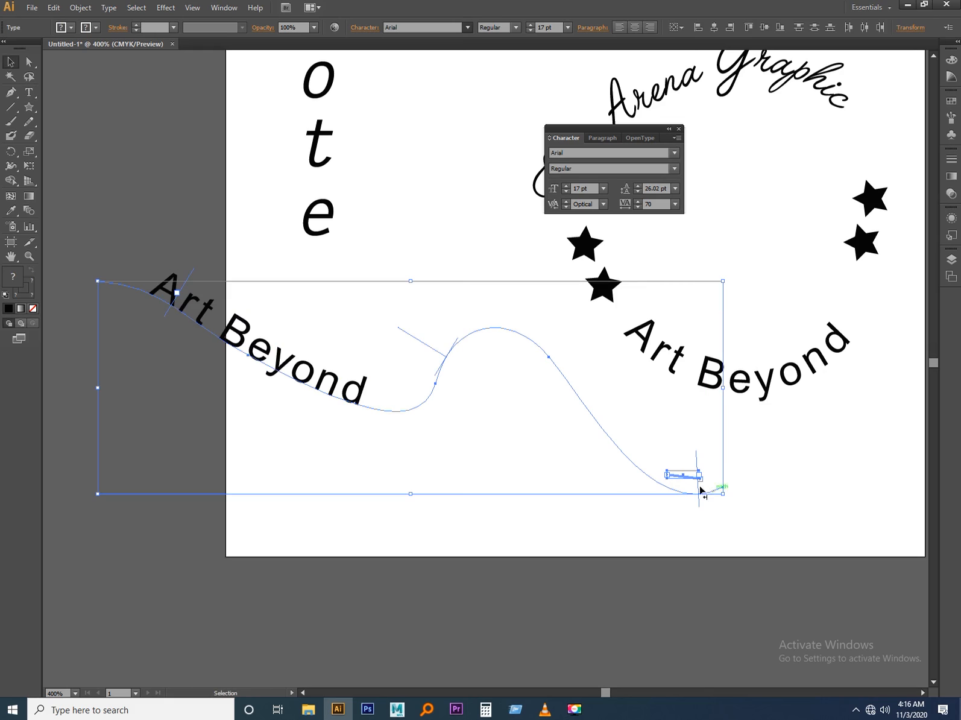
key(ctrl+z)
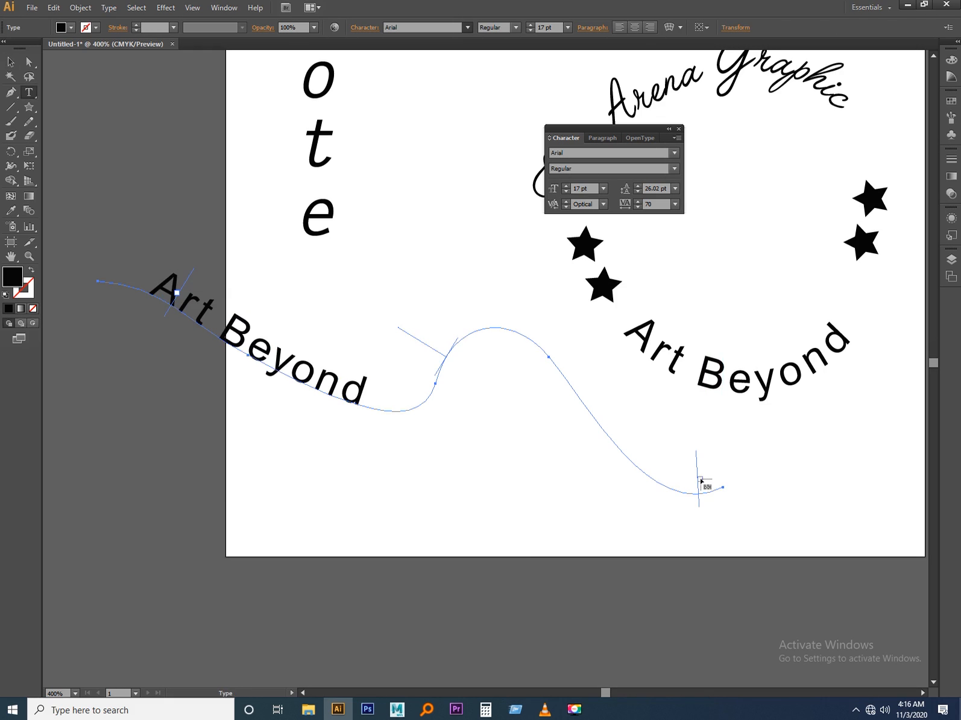
click(698, 480)
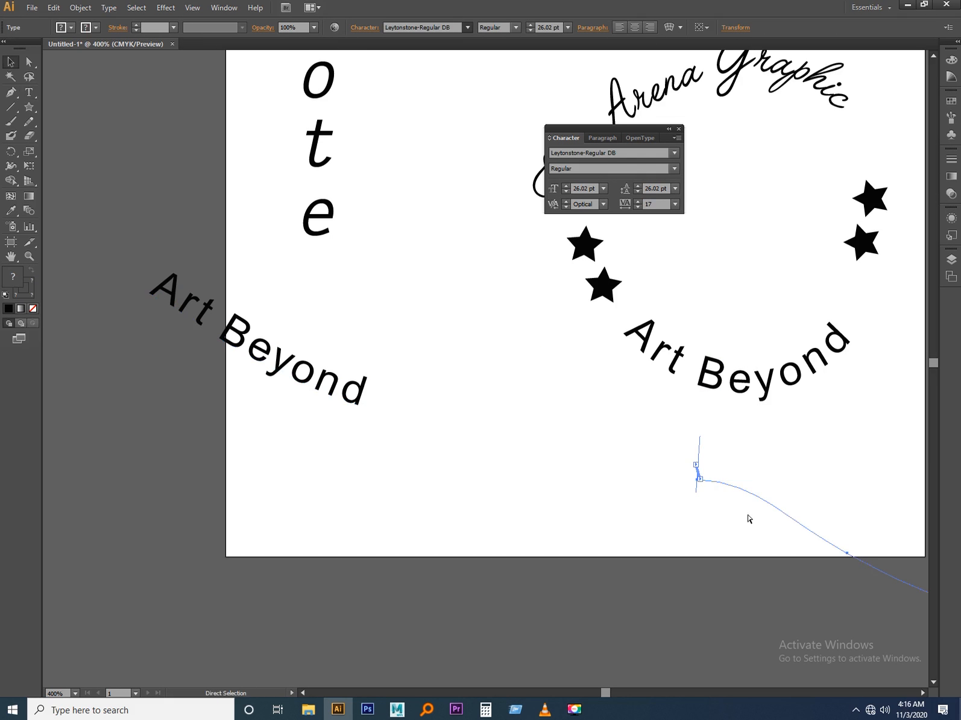
key(ctrl+z)
key(ctrl+z)
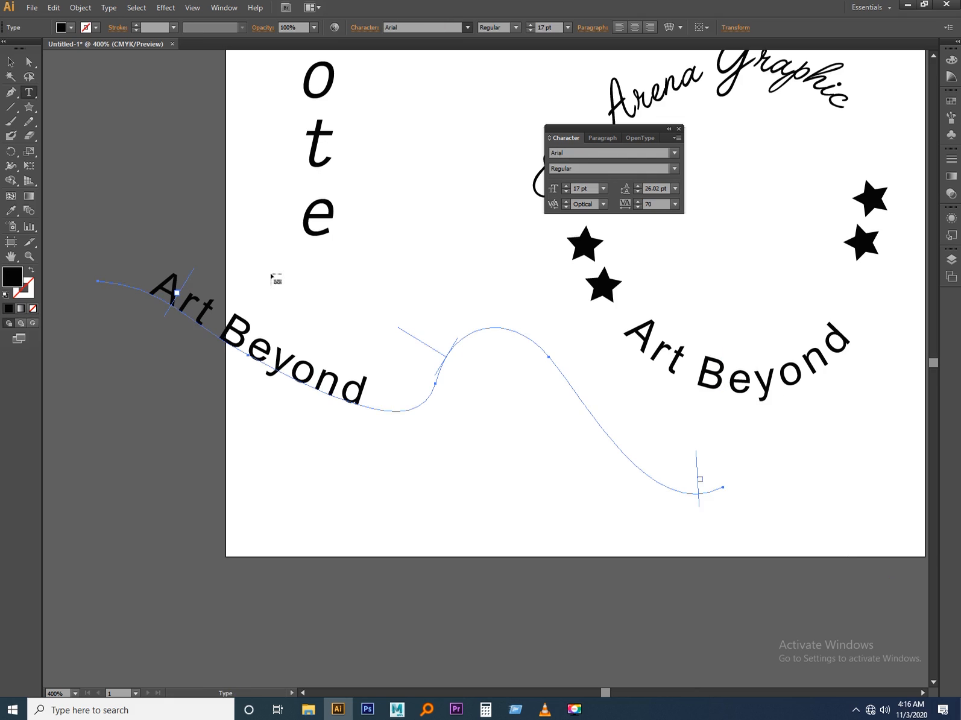
Open the Type on a Path Options for the wavy "Art Beyond" text and preview the Skew effect with automatic spacing.
key(v)
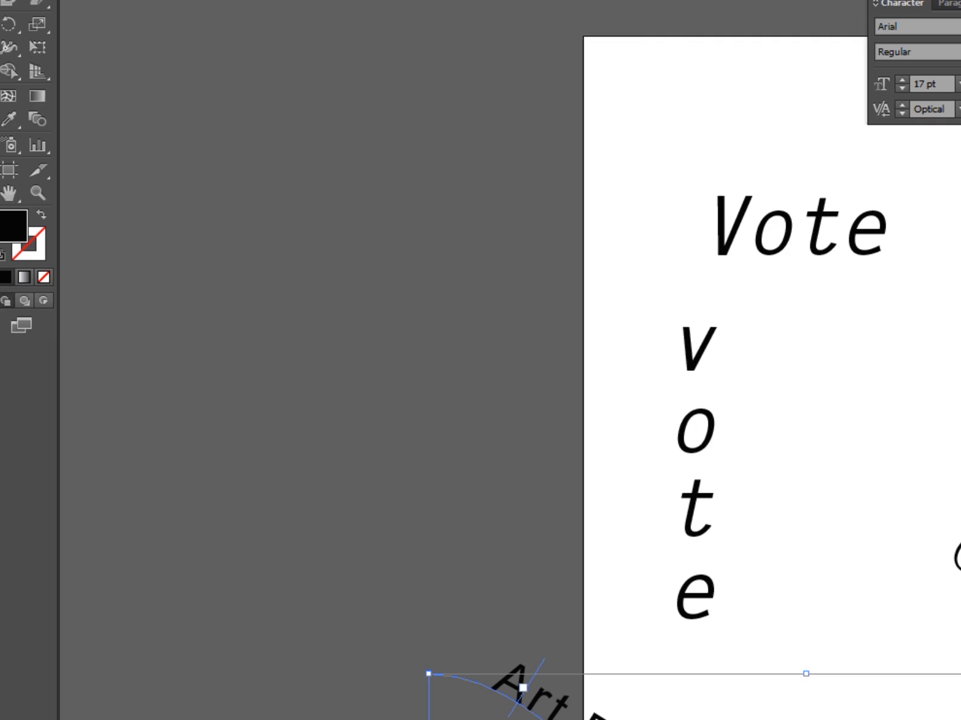
click(159, 0)
mouse_move(289, 0)
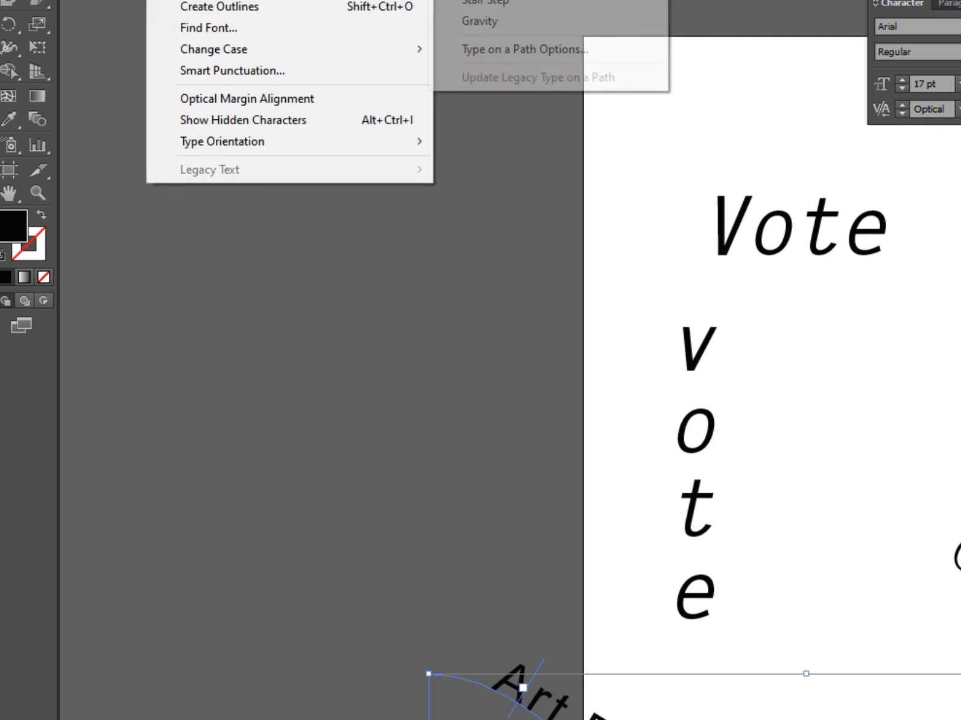
click(507, 50)
drag(766, 253, 434, 87)
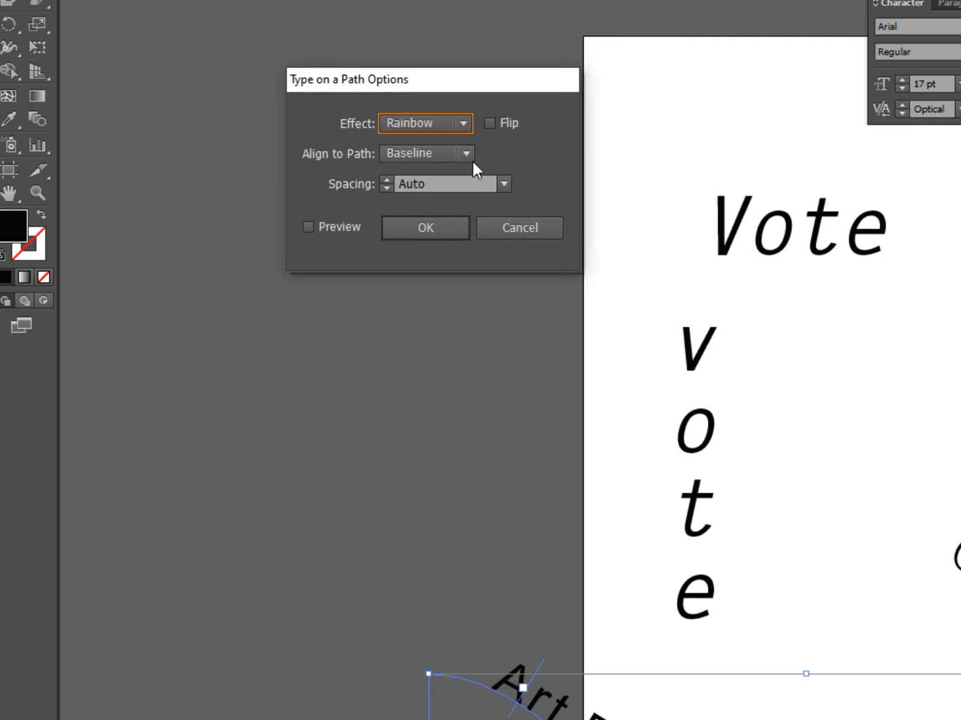
click(461, 124)
click(436, 163)
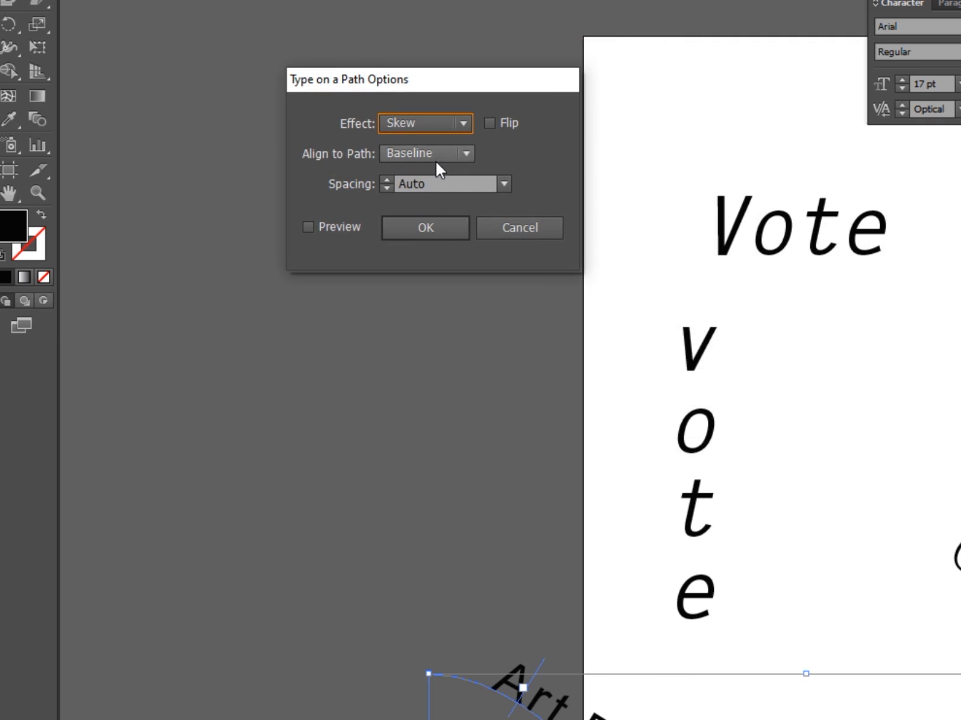
click(308, 227)
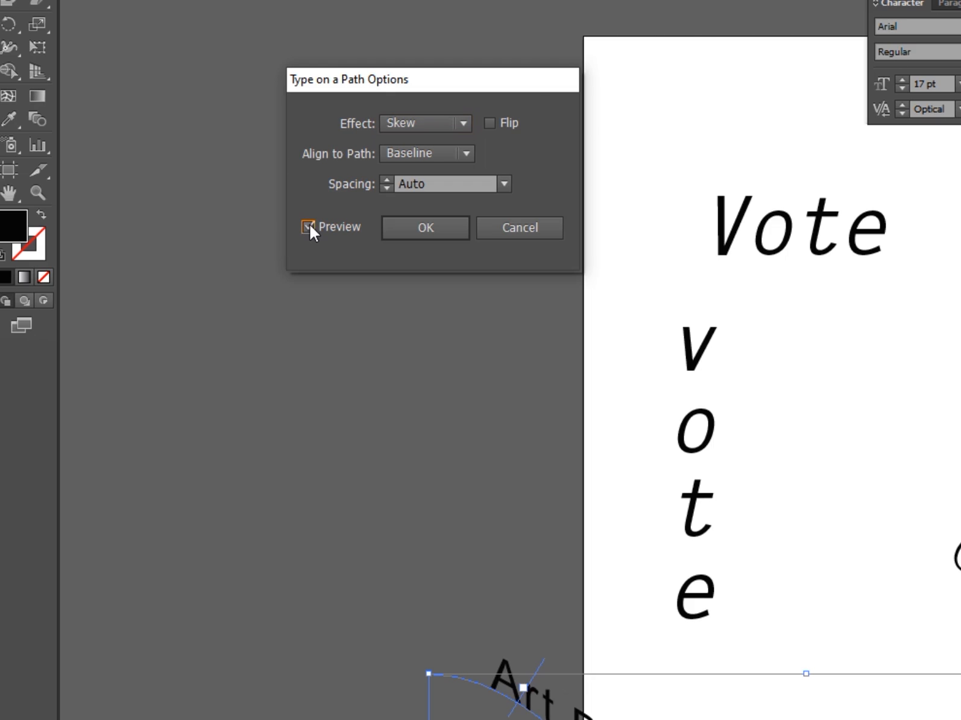
click(492, 184)
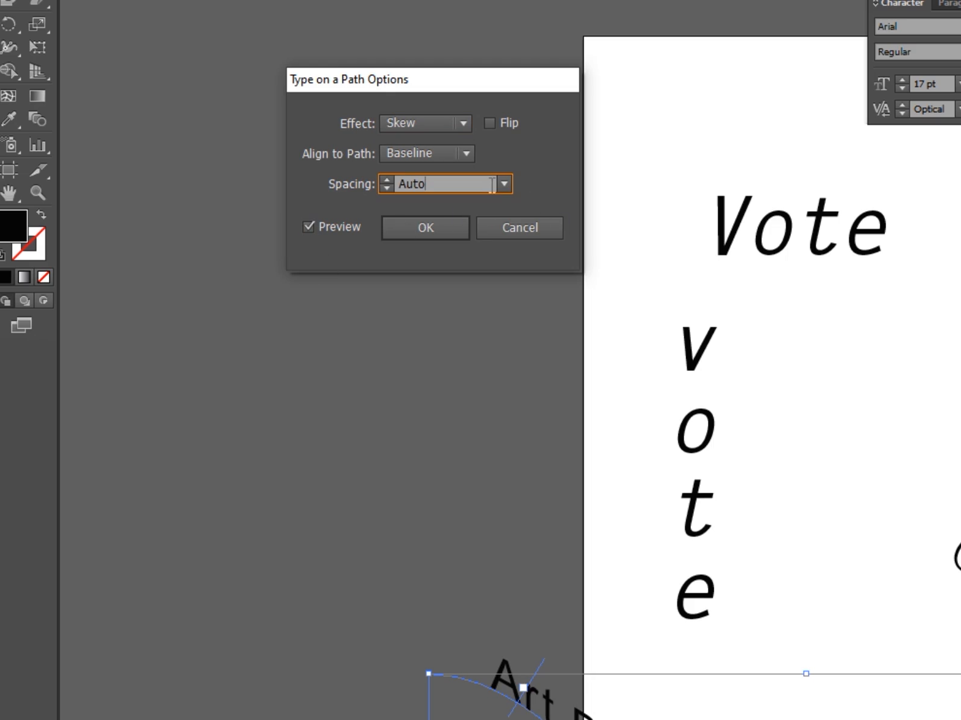
click(501, 184)
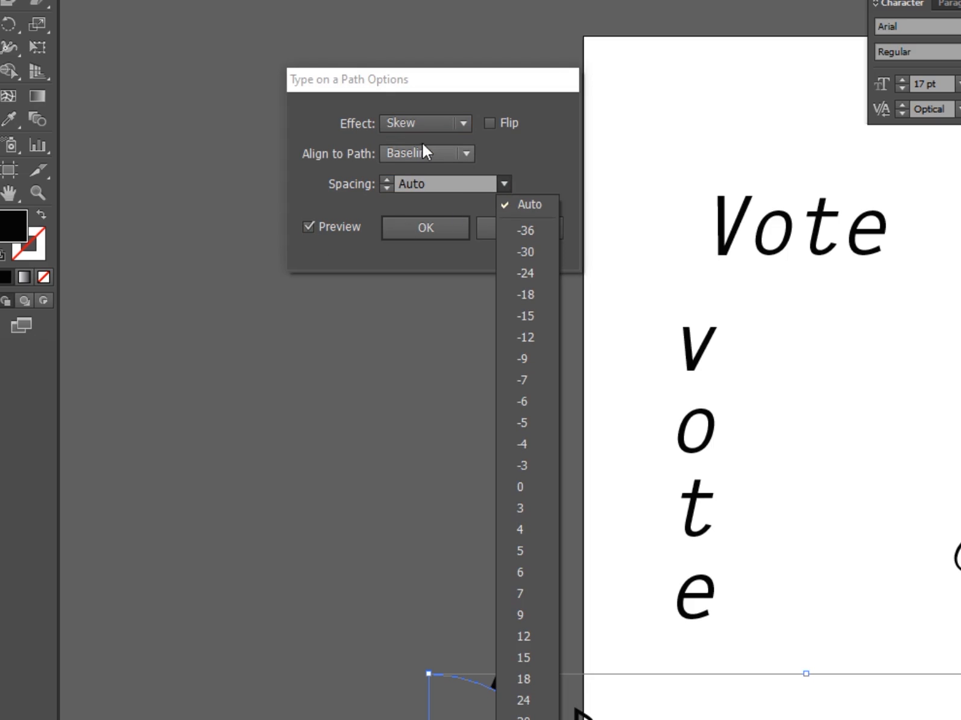
Preview the 3D Ribbon, Stair Step and Gravity effects on the wavy "Art Beyond" text and discard the changes.
click(464, 123)
click(420, 185)
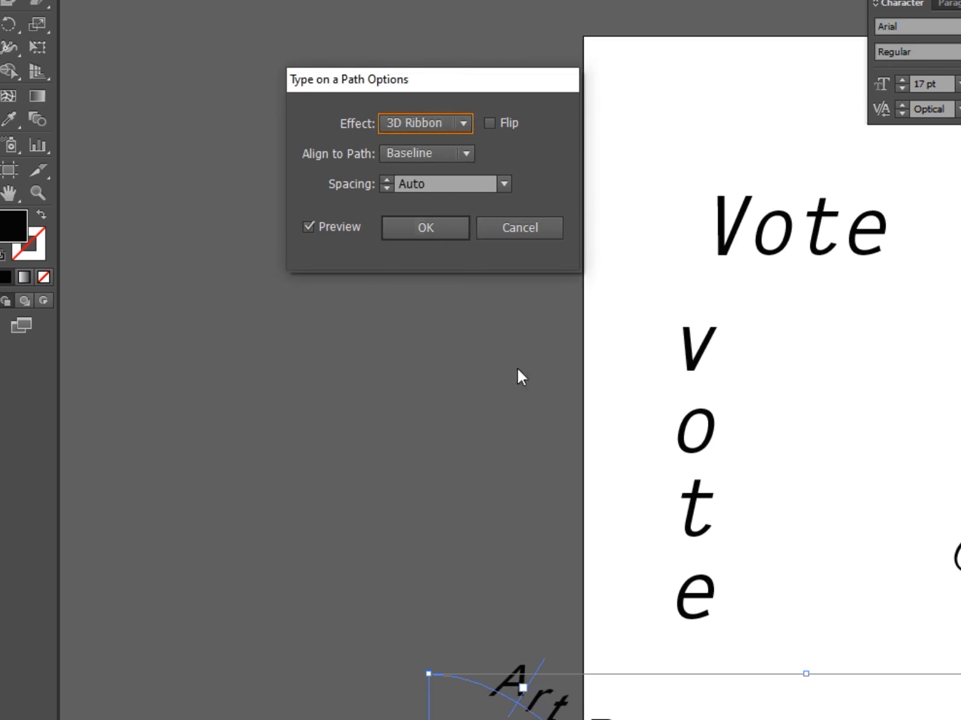
click(461, 121)
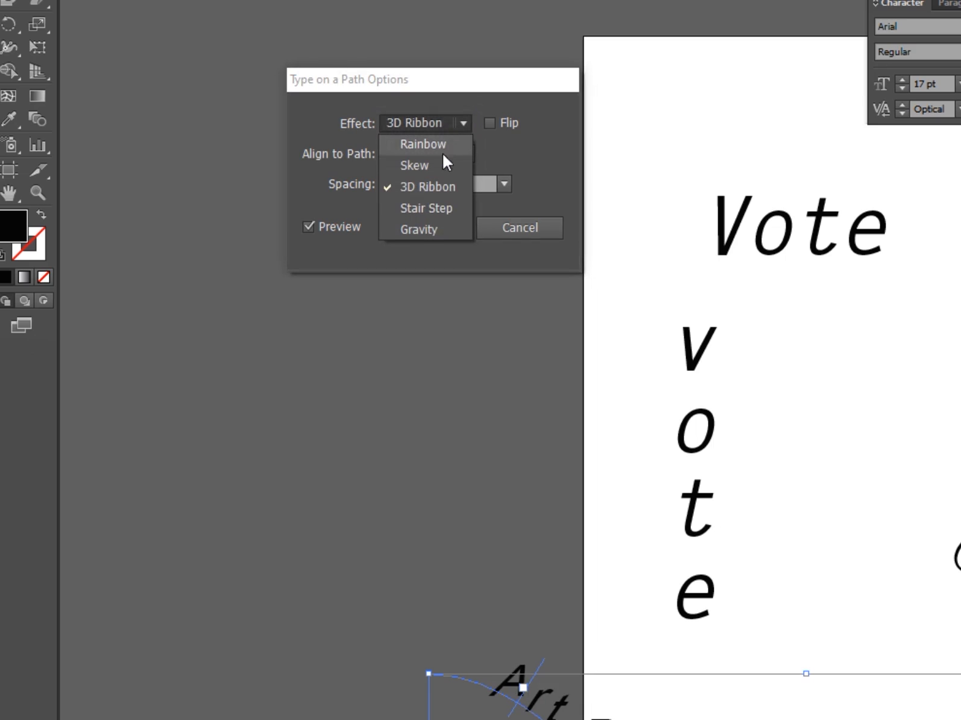
click(425, 209)
click(460, 122)
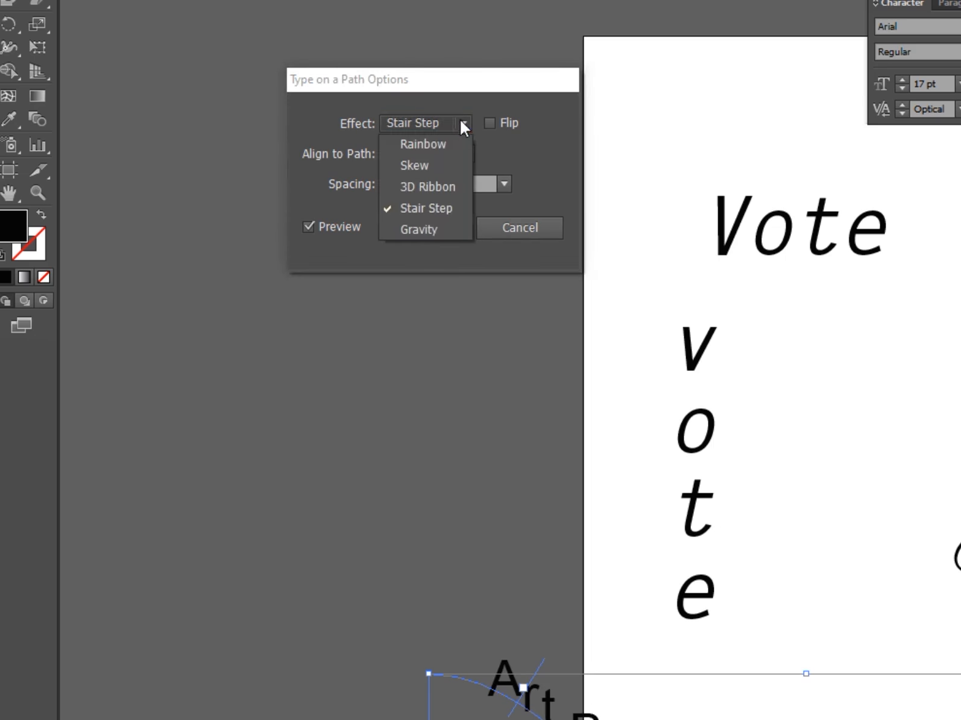
click(419, 230)
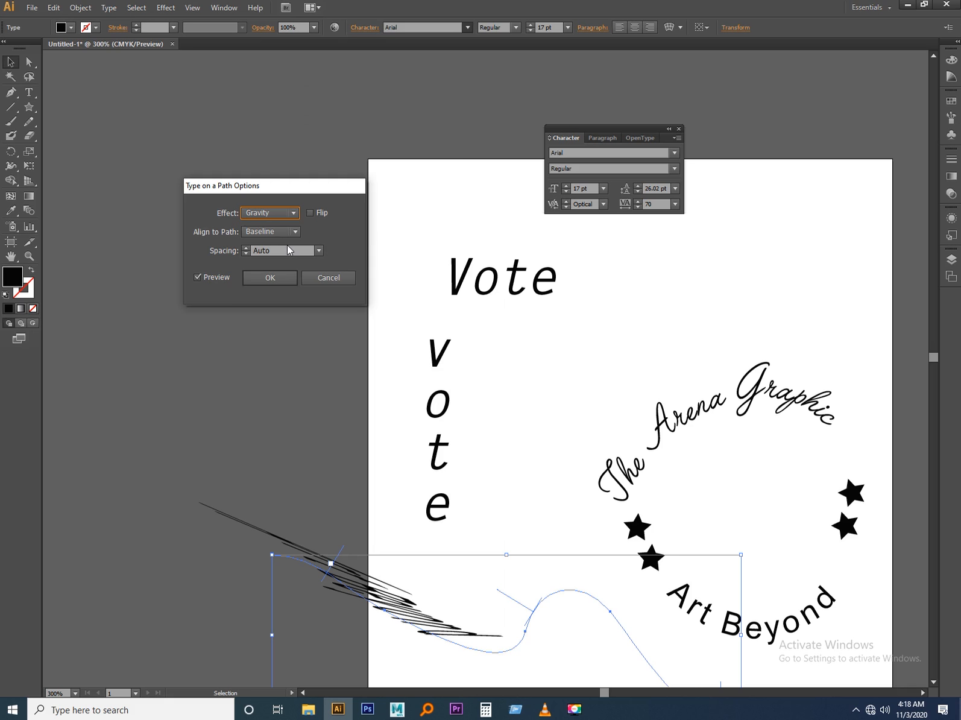
click(325, 278)
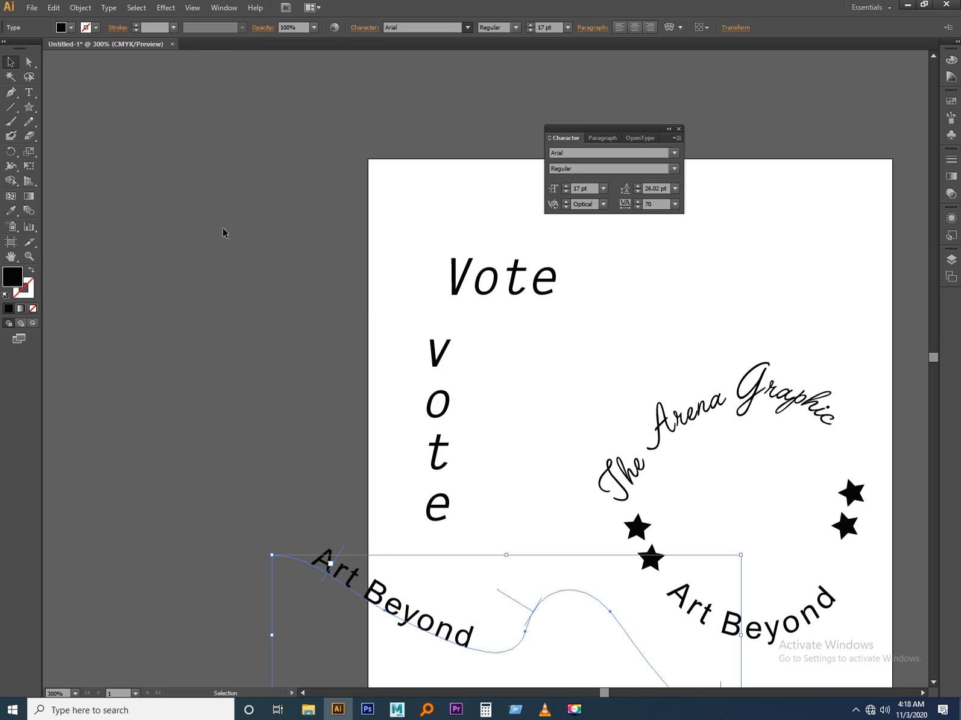
Move the Character panel off the artboard and place a duplicate of the horizontal "Vote" text to the right of the original.
click(100, 13)
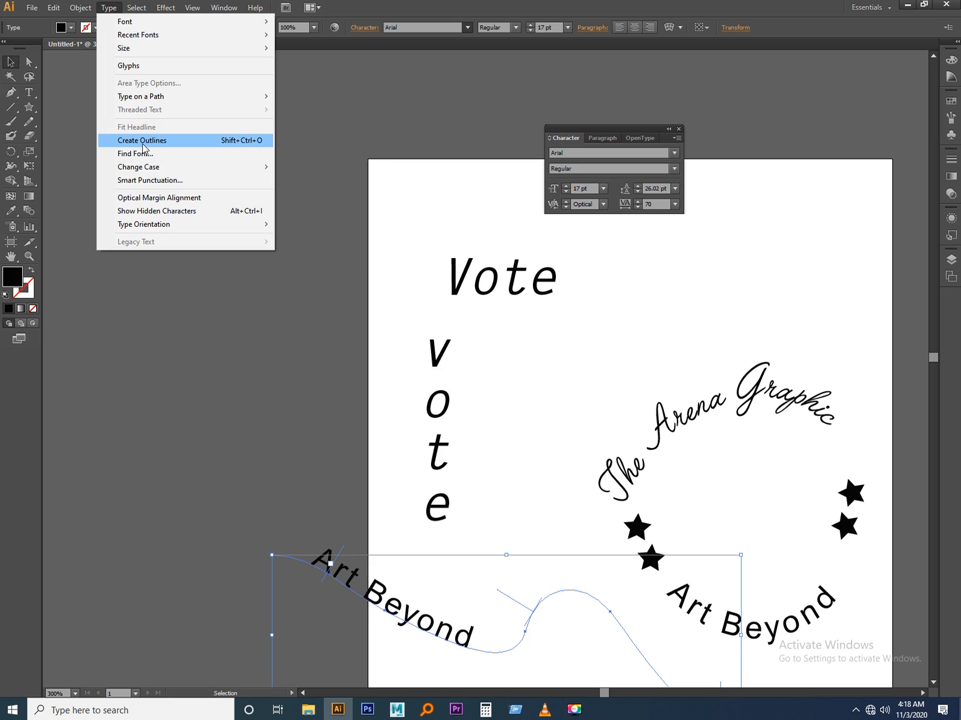
click(514, 281)
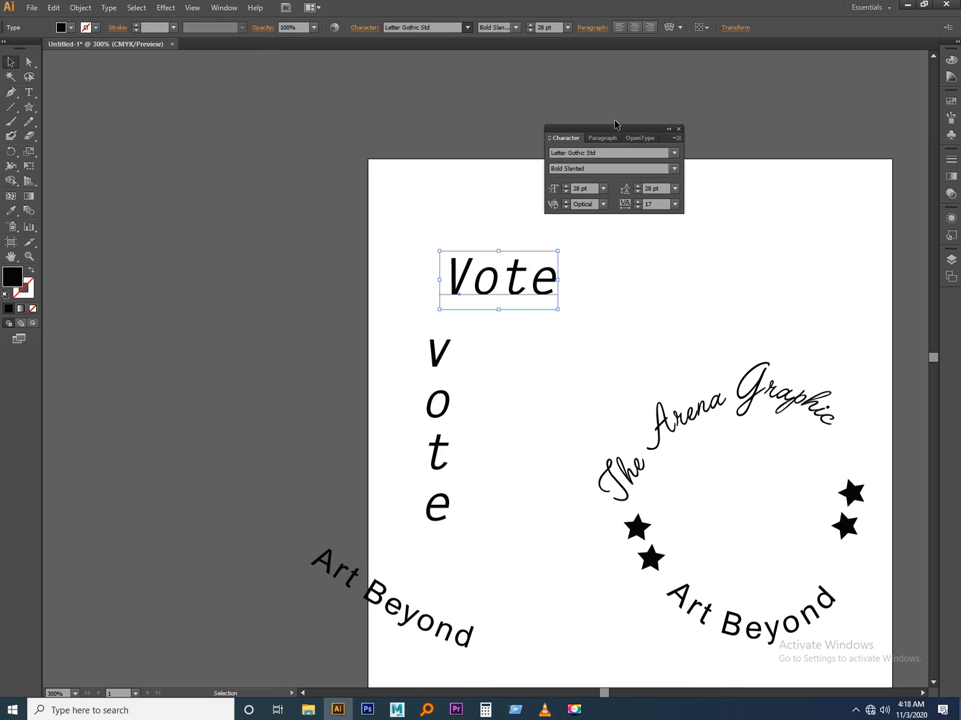
drag(616, 132, 253, 147)
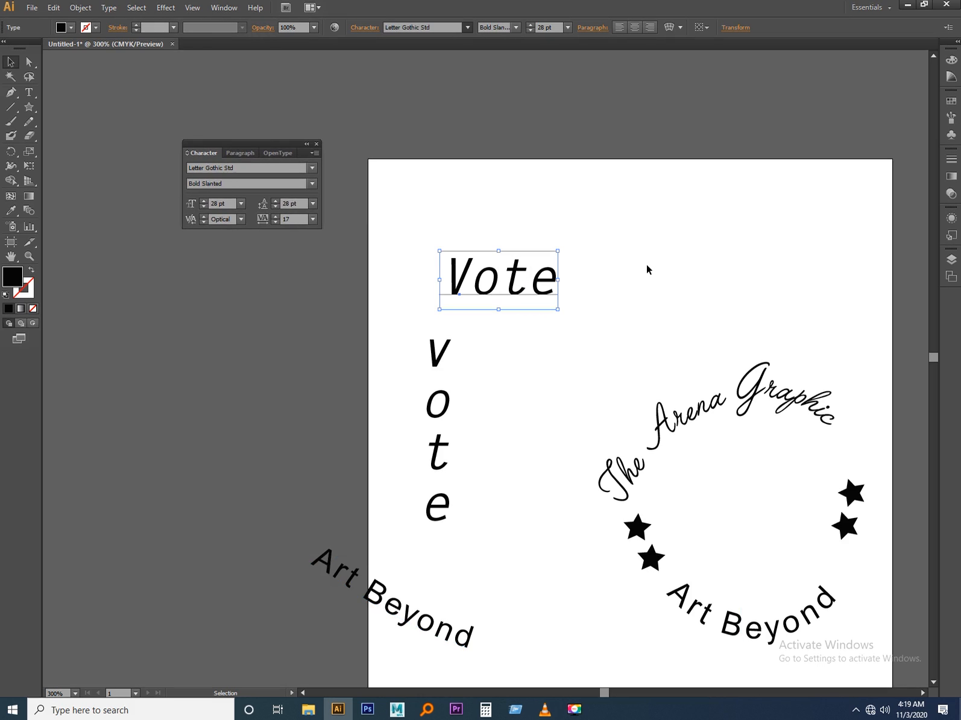
click(576, 273)
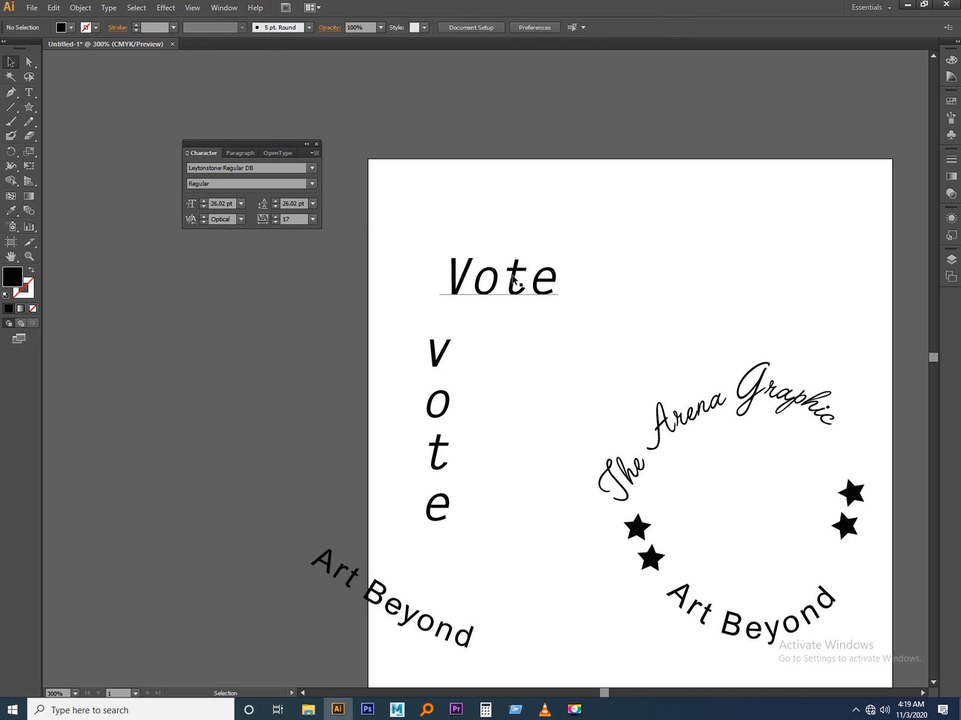
scroll(511, 282, up, 1)
drag(511, 288, 758, 297)
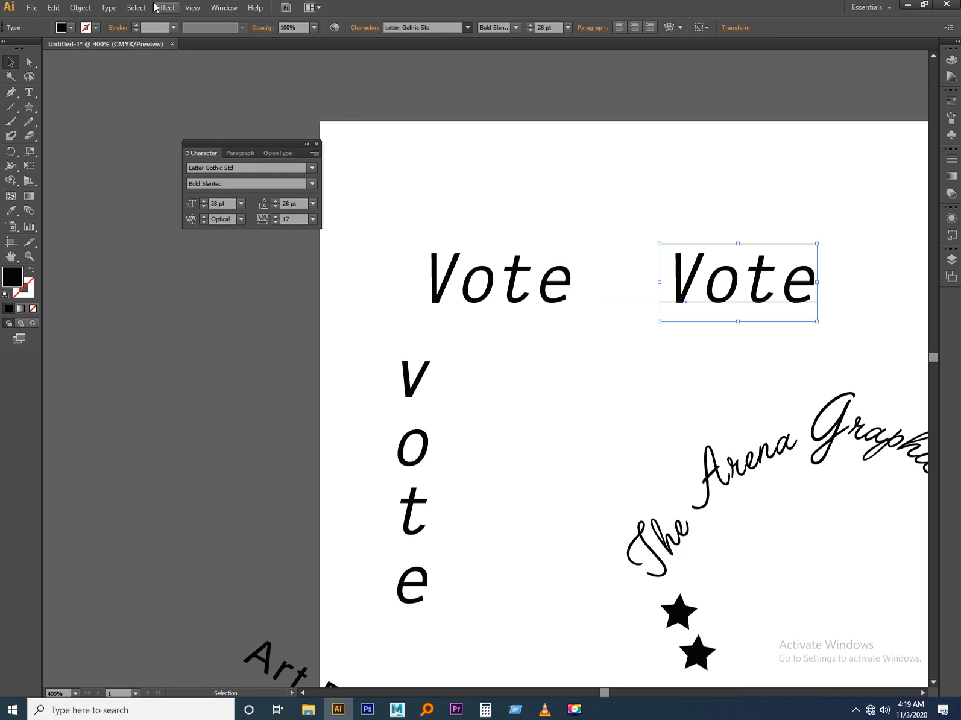
Convert the duplicated "Vote" text to outlines.
click(53, 9)
mouse_move(80, 8)
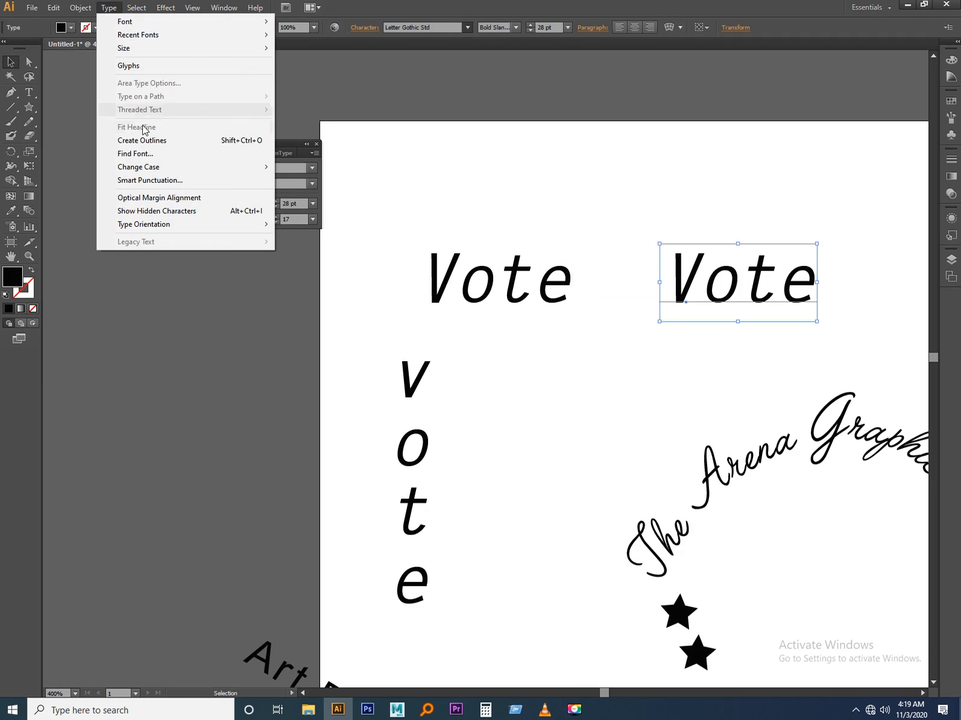
click(143, 141)
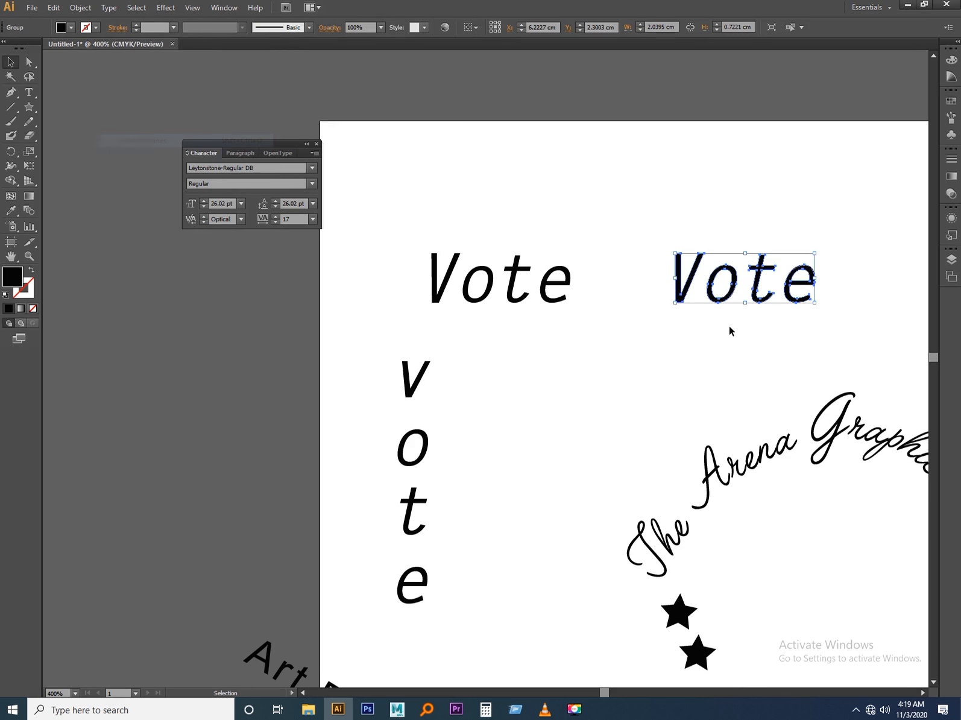
Examine the letter contours and anchor points of the outlined "Vote" copy up close.
click(733, 337)
click(734, 293)
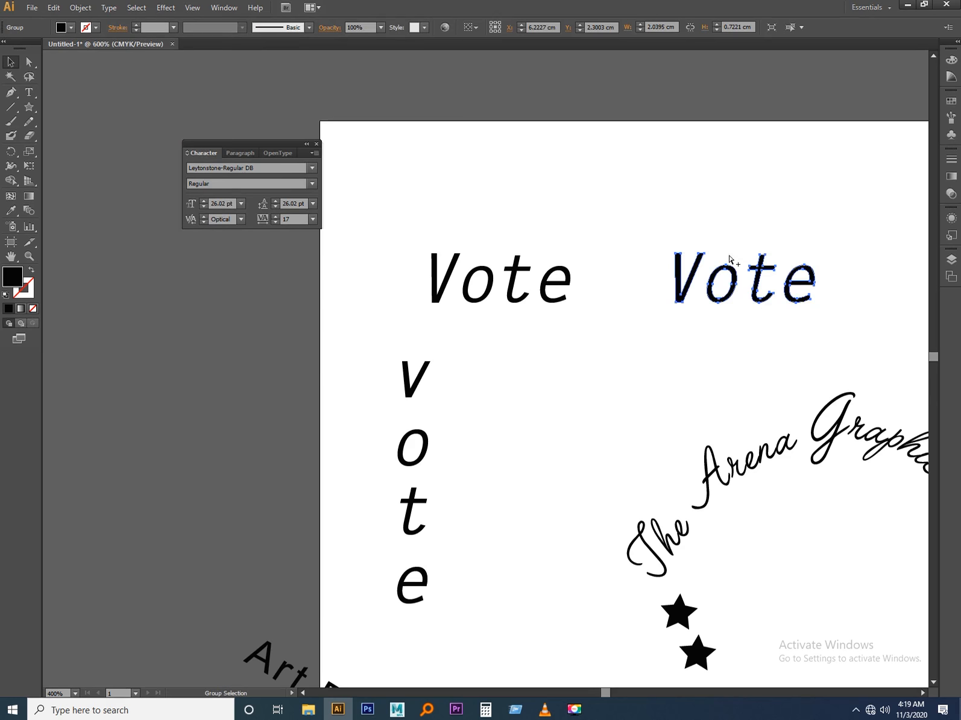
scroll(732, 260, up, 5)
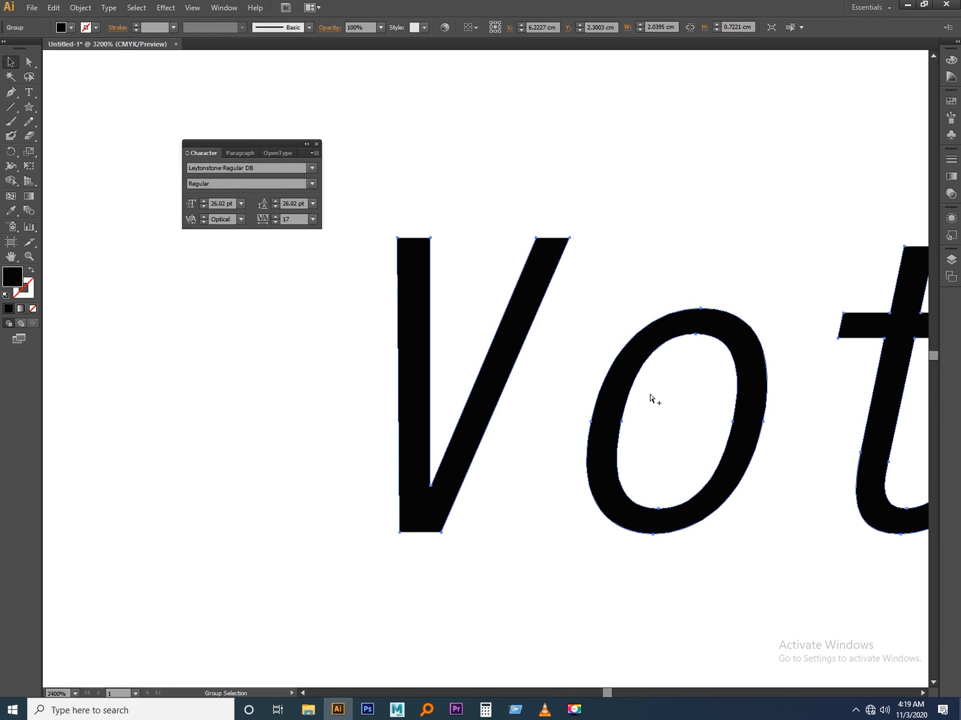
scroll(652, 398, up, 3)
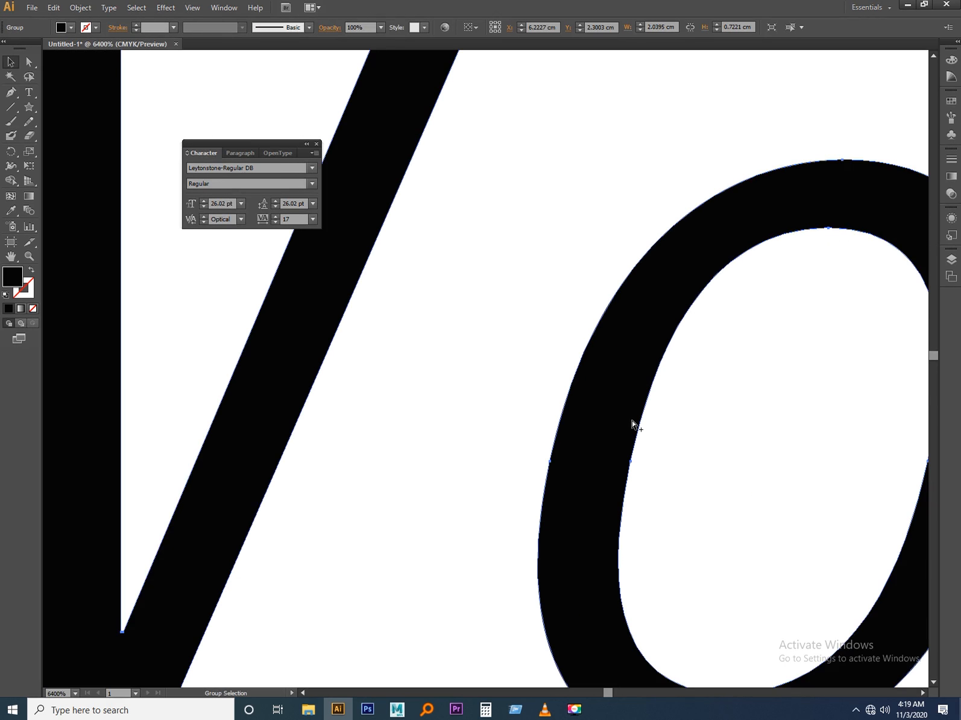
scroll(633, 424, down, 9)
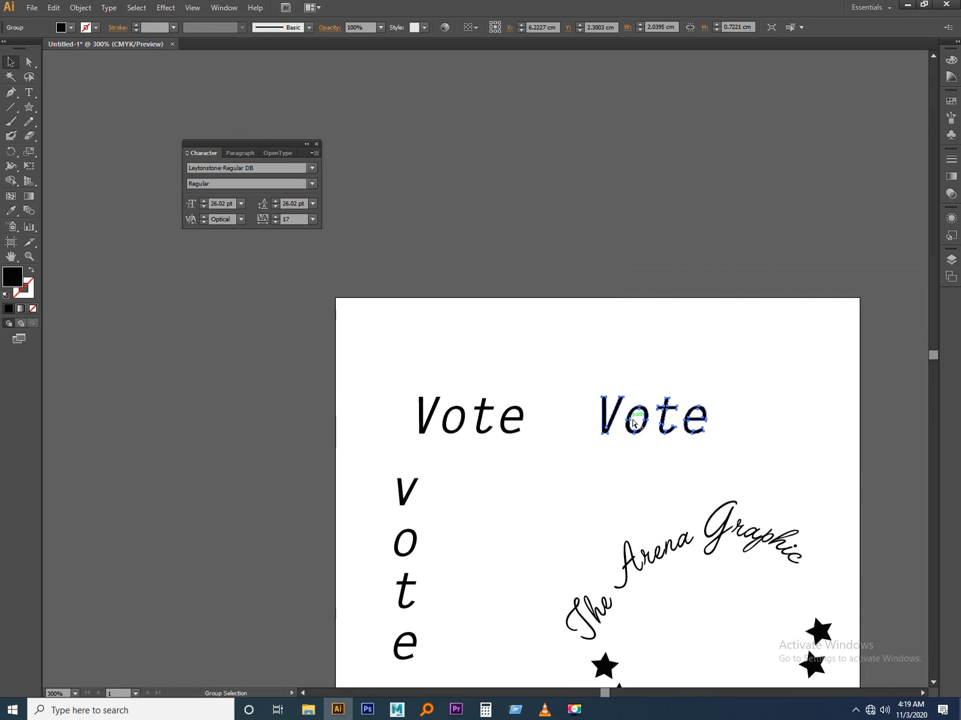
scroll(633, 424, up, 9)
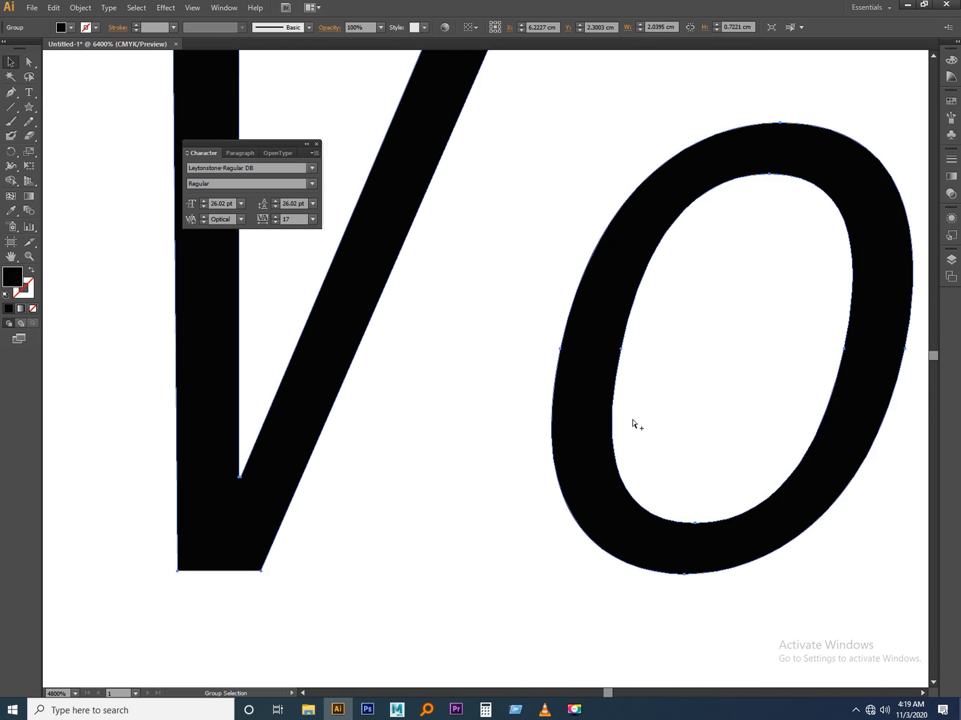
scroll(633, 424, down, 5)
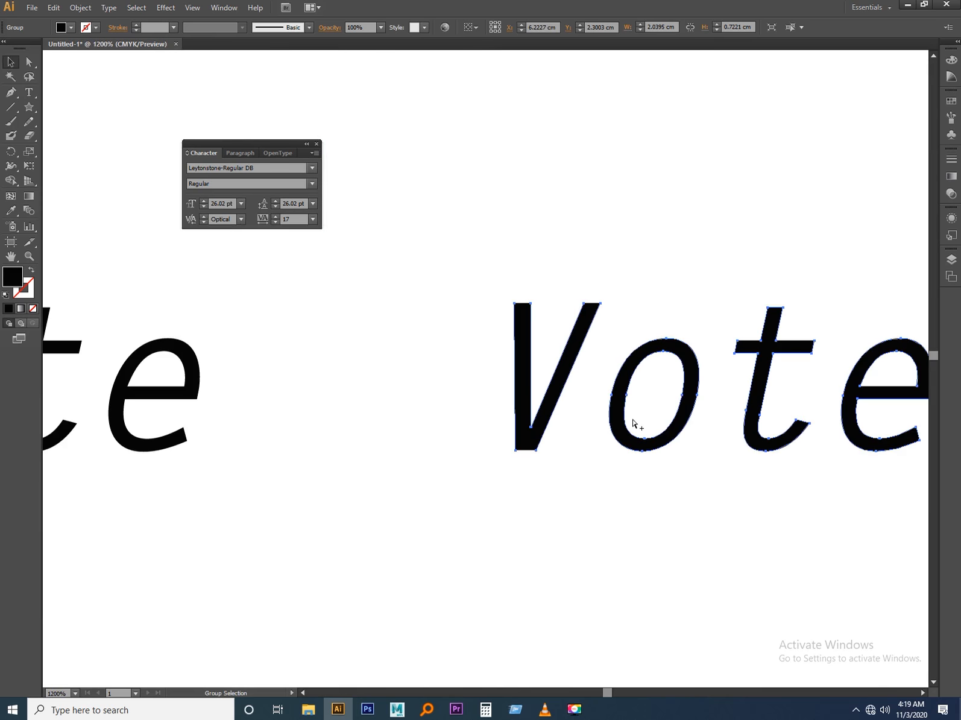